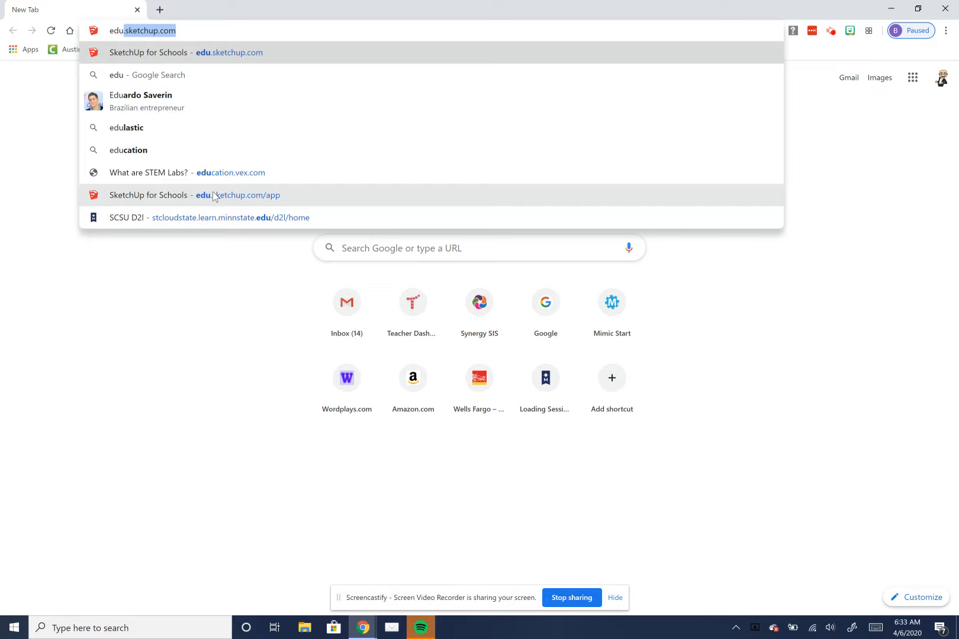
# Step: Go to the SketchUp for Schools app and open the sandbox model from the recent files
pyautogui.click(214, 196)
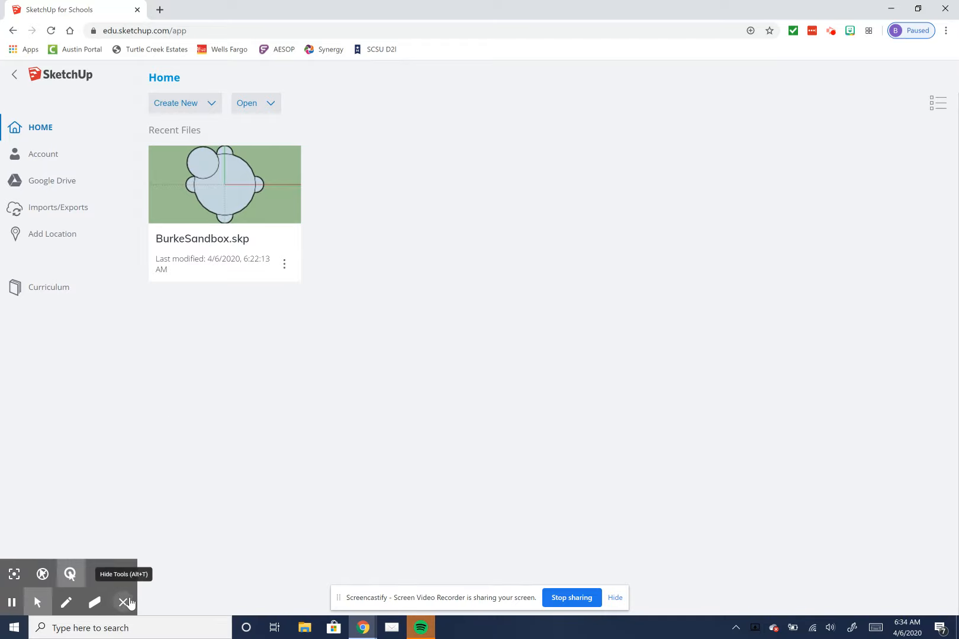
pyautogui.click(129, 603)
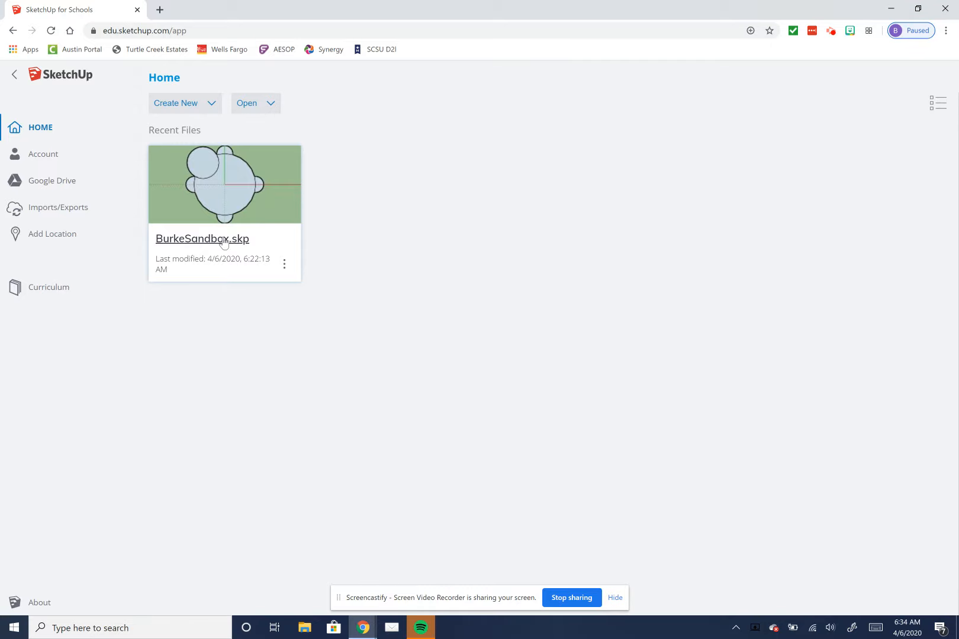
pyautogui.click(286, 210)
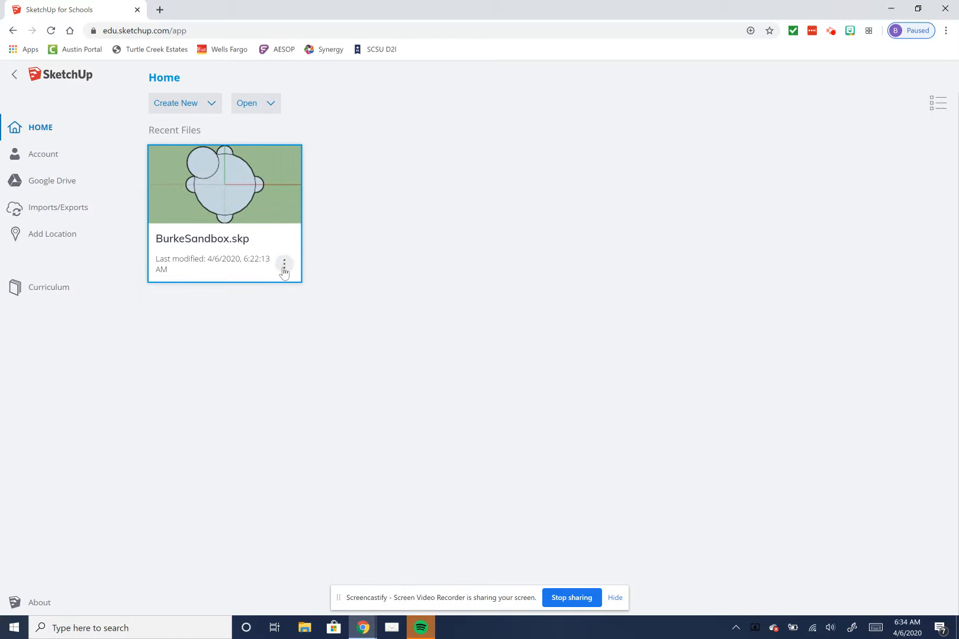
pyautogui.click(276, 227)
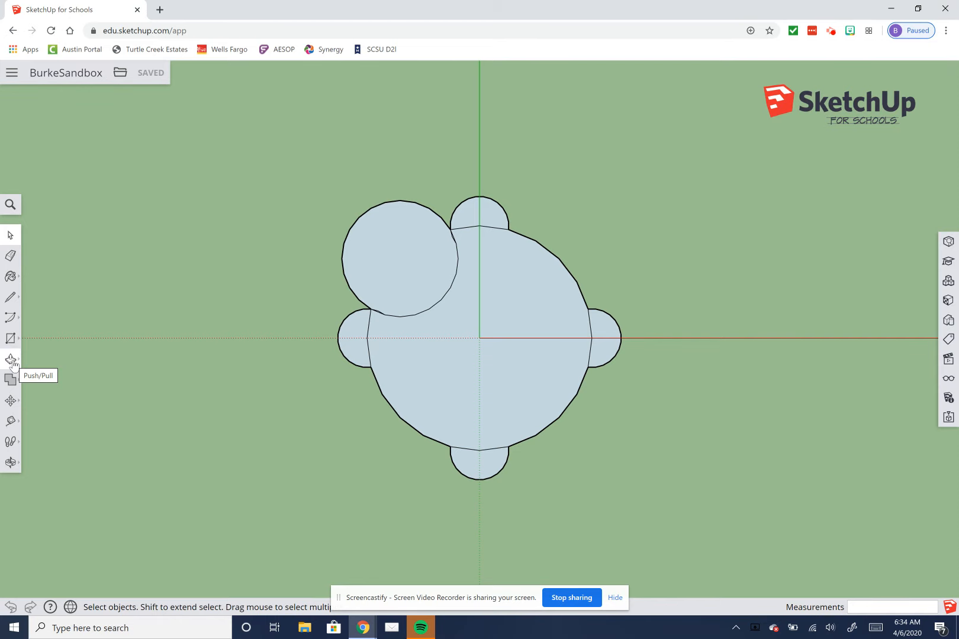
# Step: Look through the navigation, move, solid and face-editing tools and activate the Offset tool
pyautogui.click(9, 464)
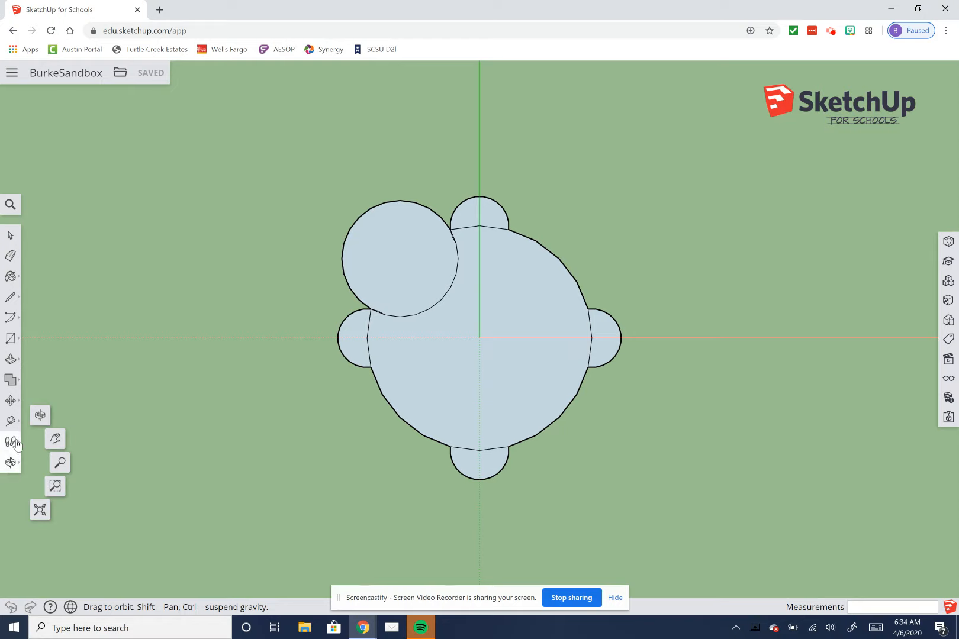
pyautogui.click(15, 443)
pyautogui.click(18, 425)
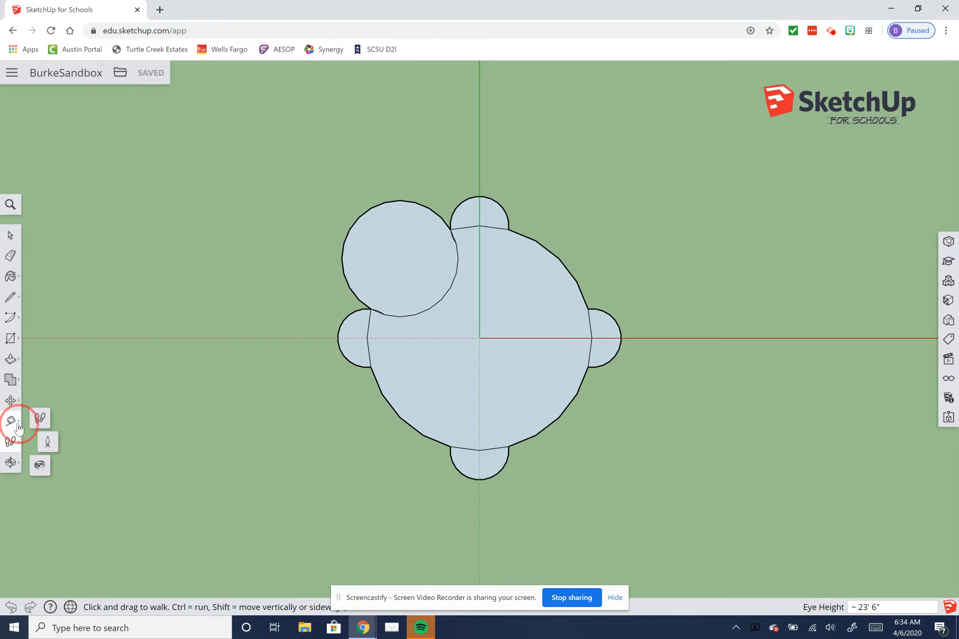
pyautogui.click(13, 400)
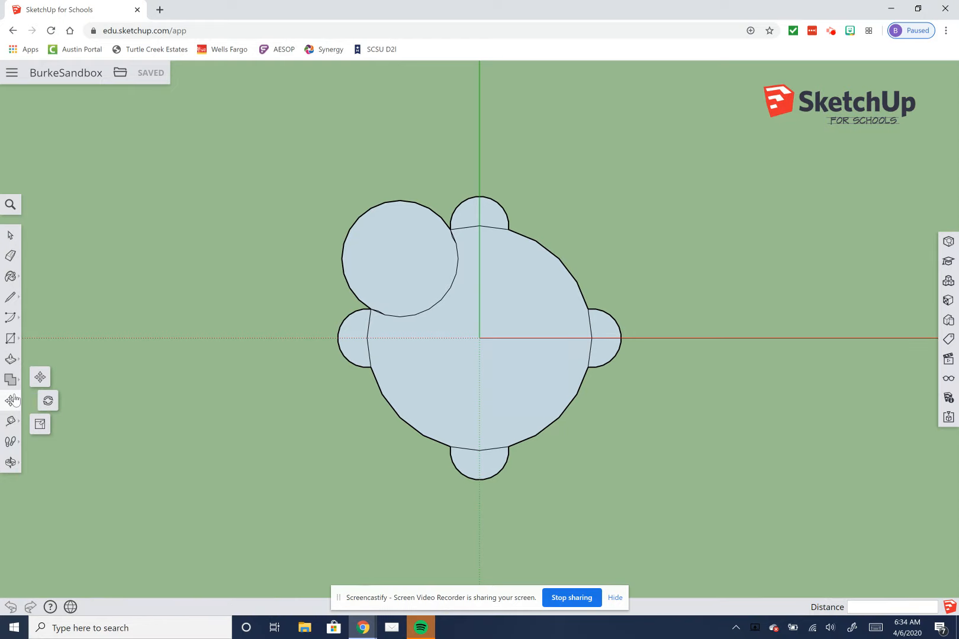
pyautogui.click(11, 380)
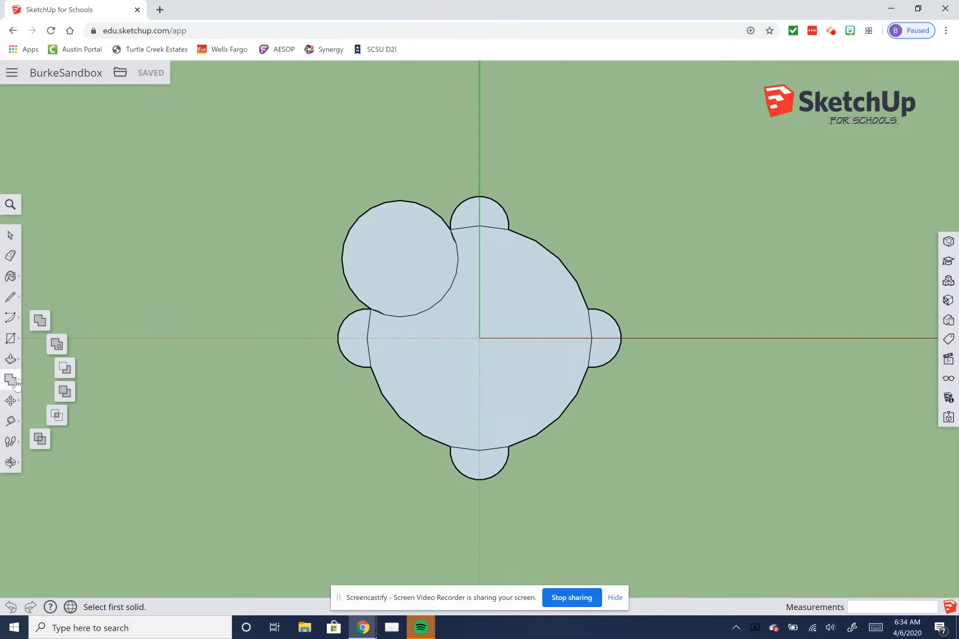
pyautogui.click(13, 361)
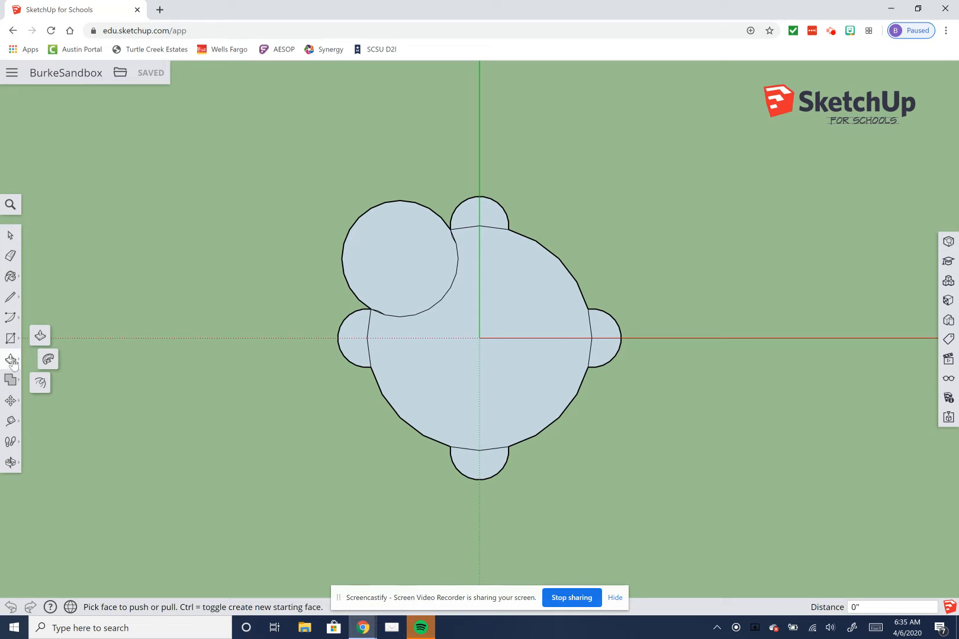
pyautogui.click(40, 385)
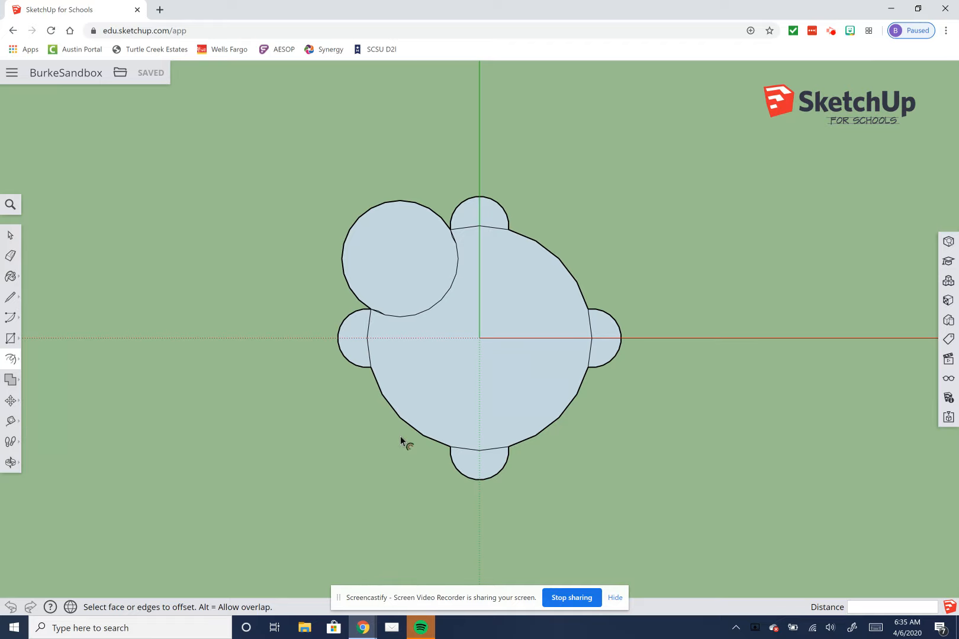
# Step: Try offsetting only the large circle's lower-right outer arc outward by about 11/16", and undo it
pyautogui.click(418, 429)
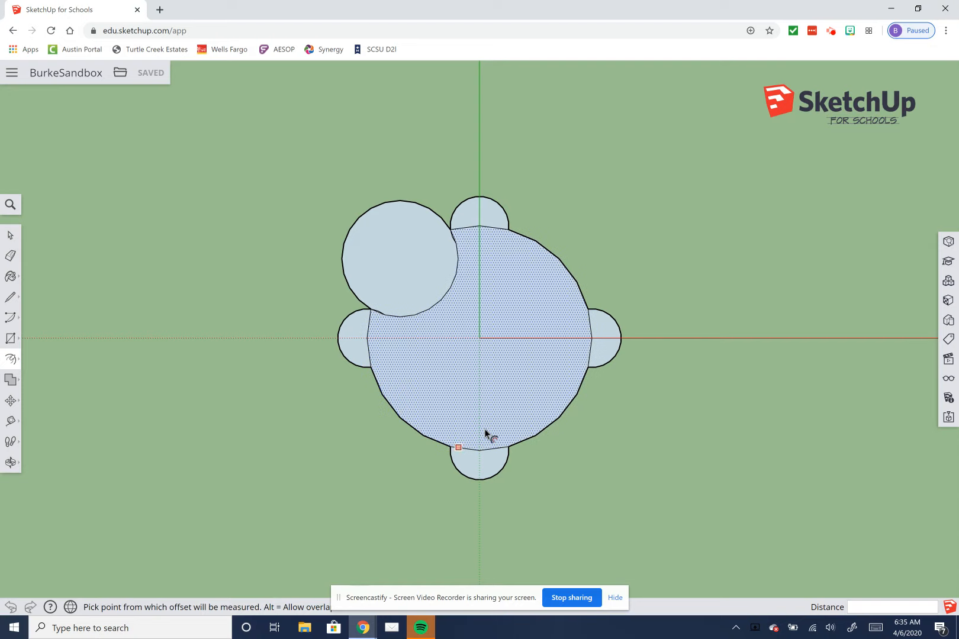
pyautogui.press('Escape')
pyautogui.click(560, 421)
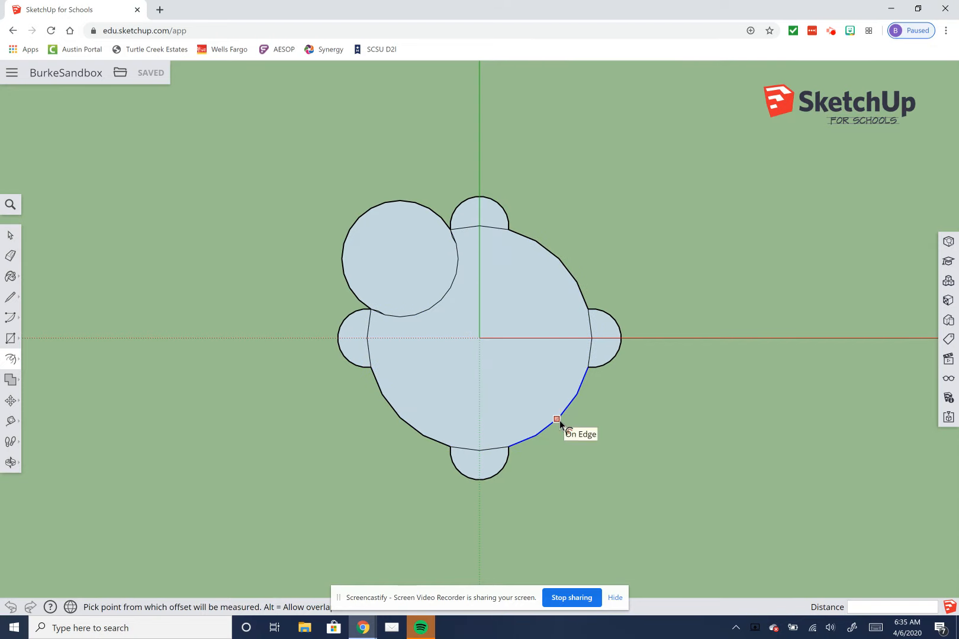
pyautogui.click(559, 421)
pyautogui.click(560, 421)
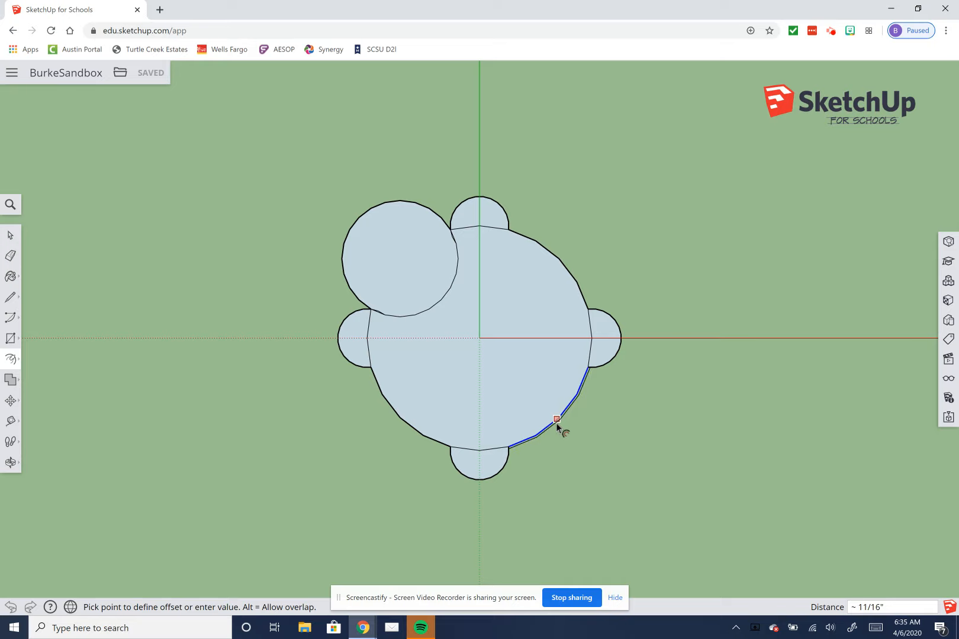
pyautogui.click(557, 424)
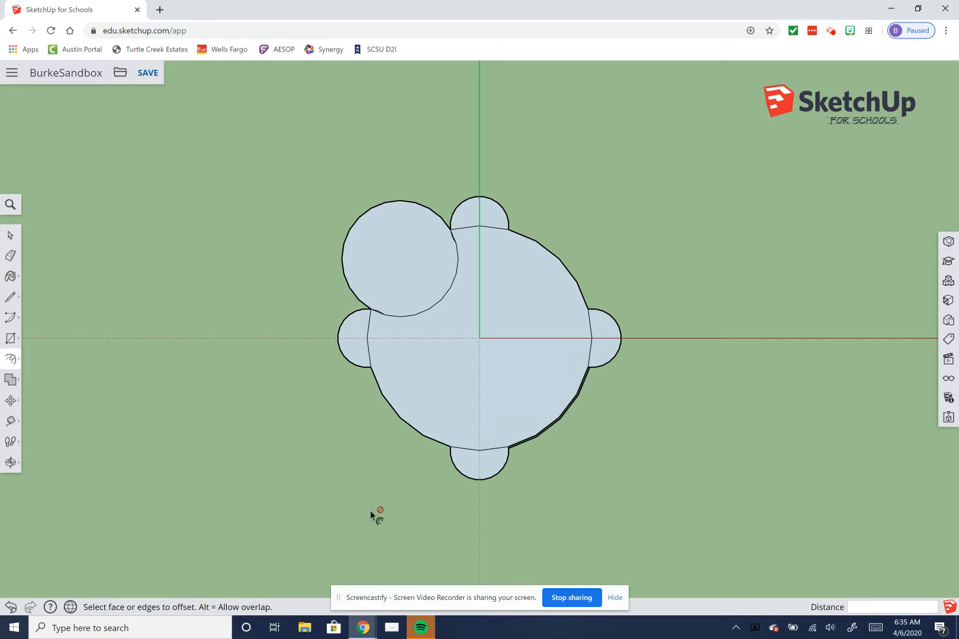
pyautogui.click(10, 607)
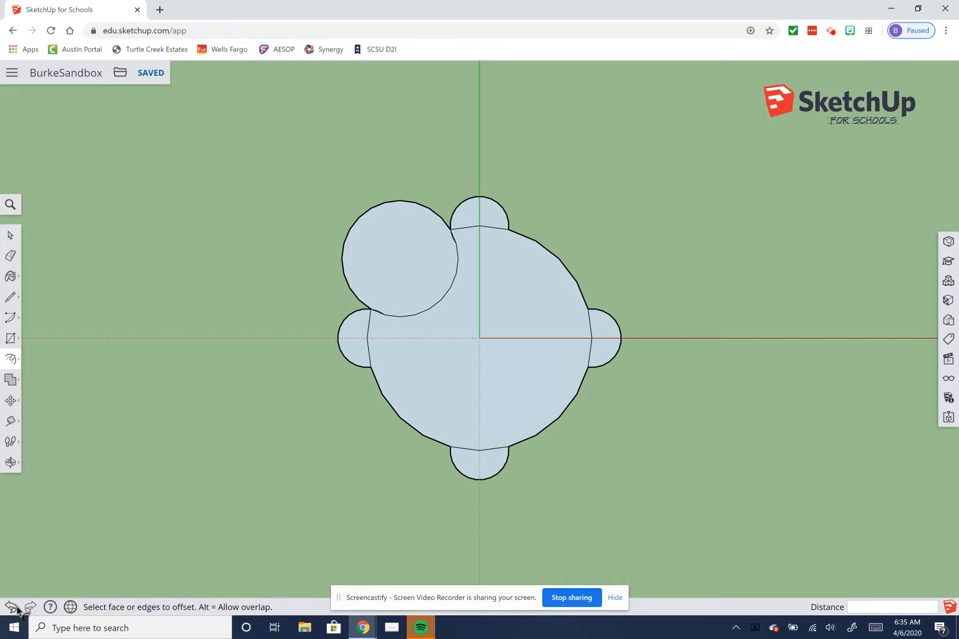
# Step: Try a freehand inward offset of the whole large round face by about 4 5/16", and undo it
pyautogui.click(441, 366)
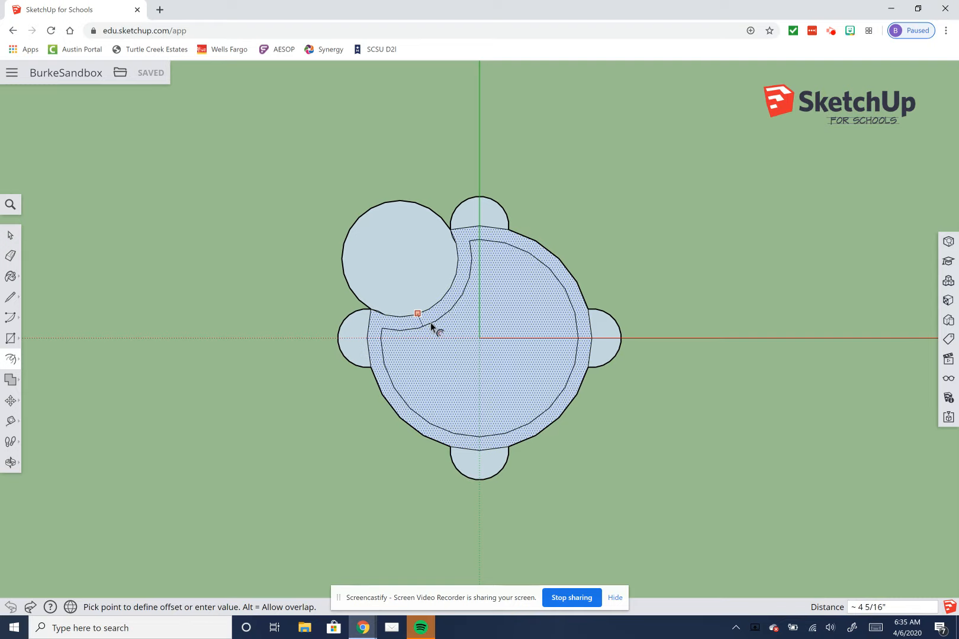
pyautogui.click(435, 325)
pyautogui.click(10, 608)
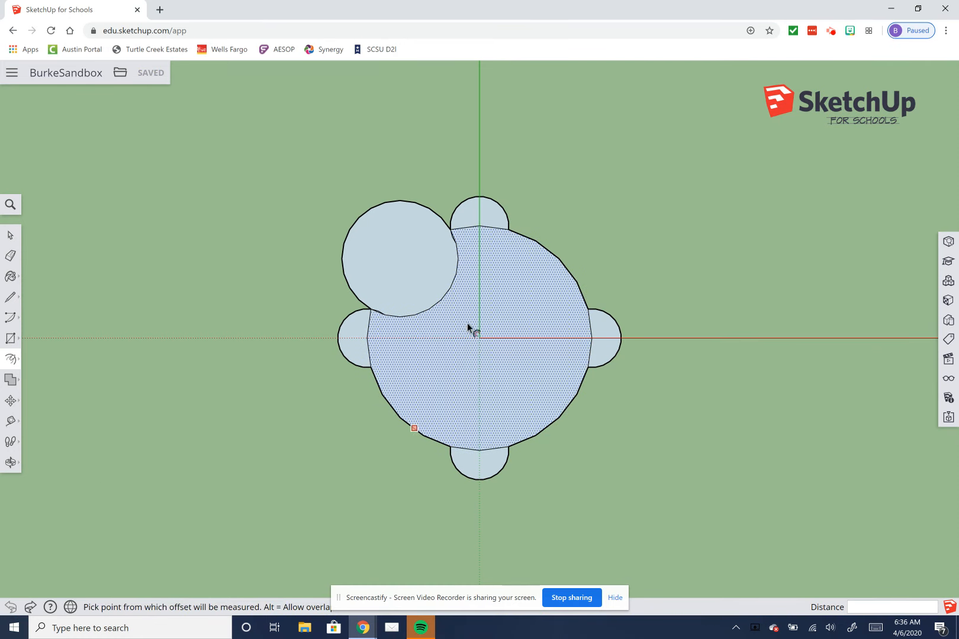
# Step: Offset the outline of the large round face inward by exactly 6 inches to form a rim
pyautogui.click(443, 366)
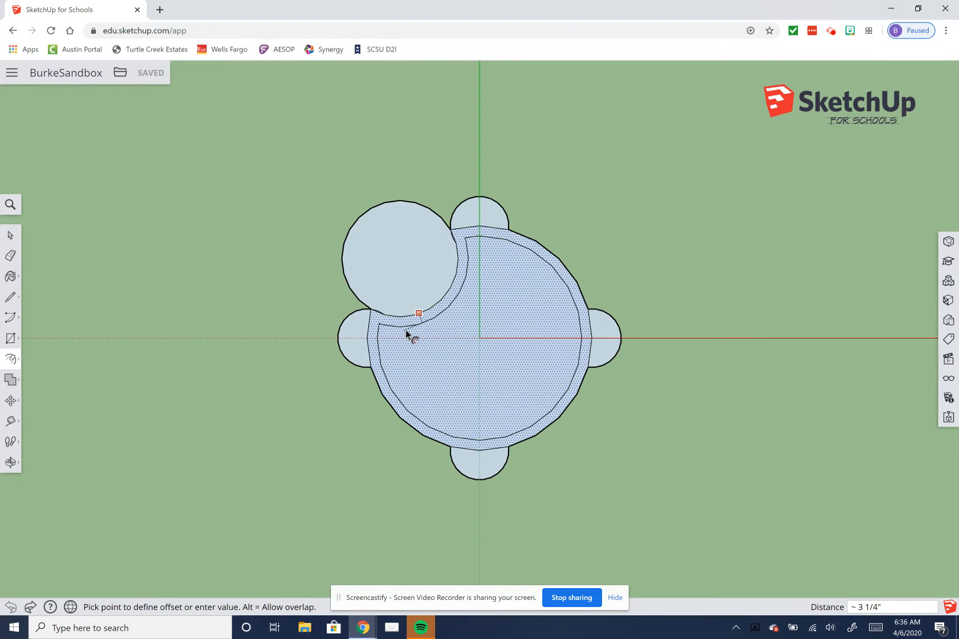
pyautogui.write('6')
pyautogui.press('Return')
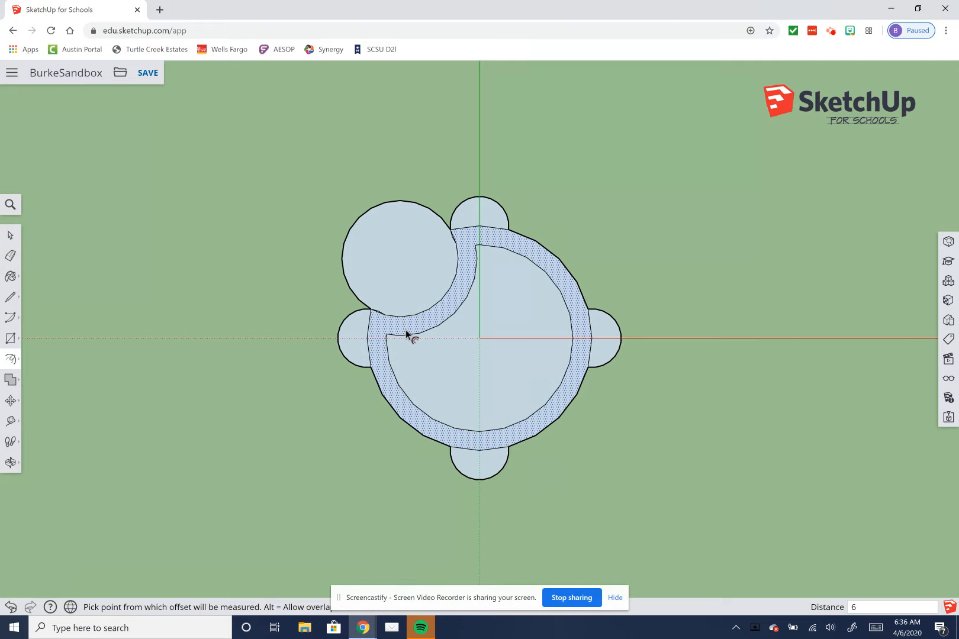
pyautogui.click(406, 333)
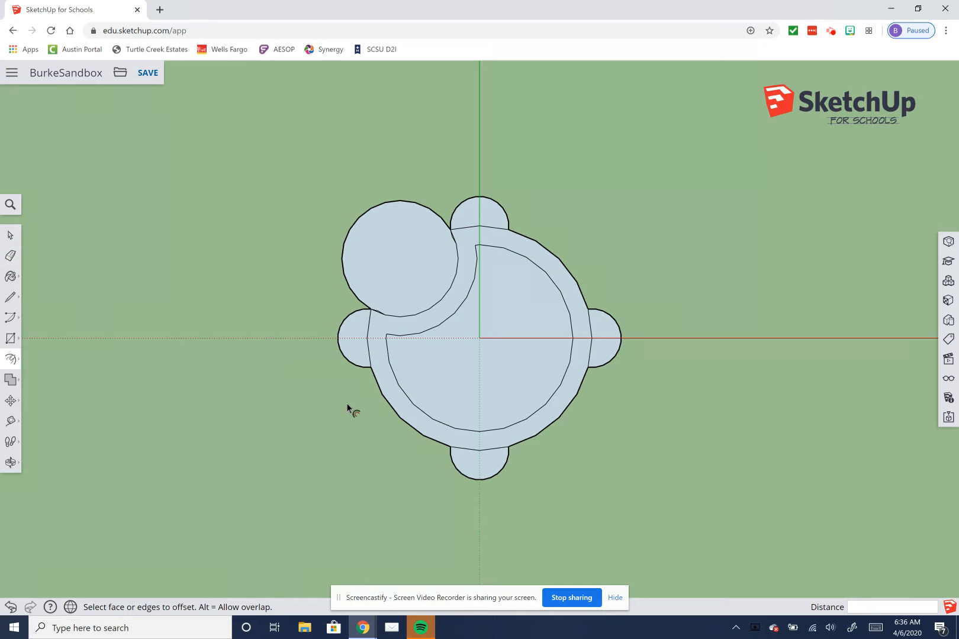
pyautogui.click(362, 338)
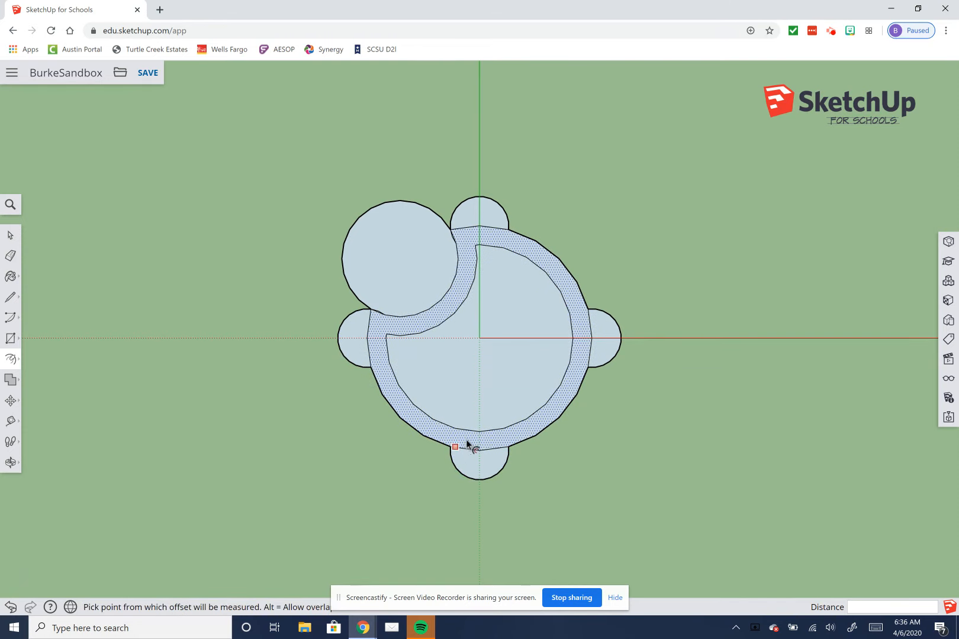
pyautogui.press('Escape')
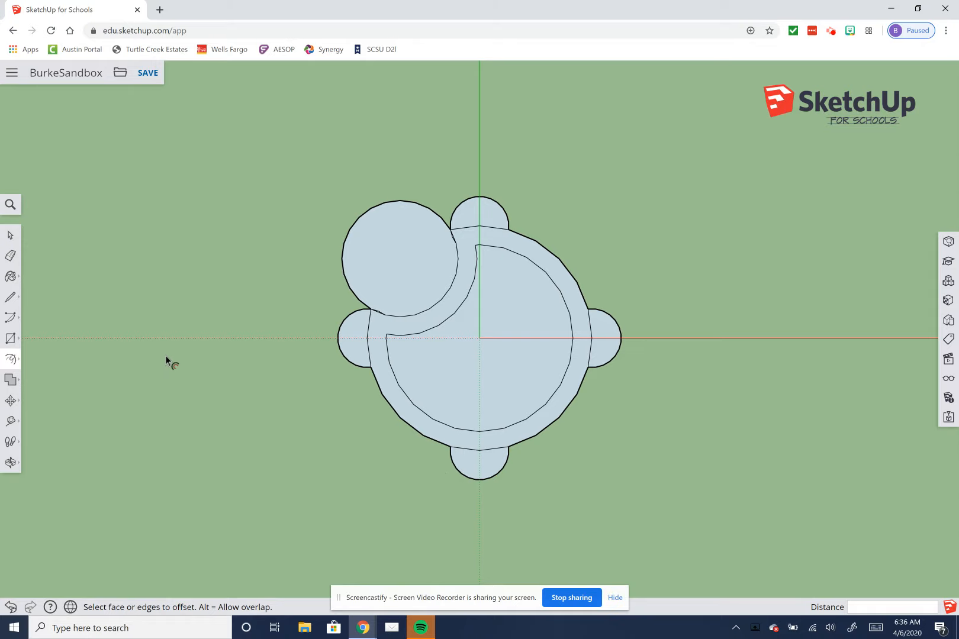
# Step: Erase the four boundary lines separating the small rounded lobes from the rim of the large circle
pyautogui.click(11, 258)
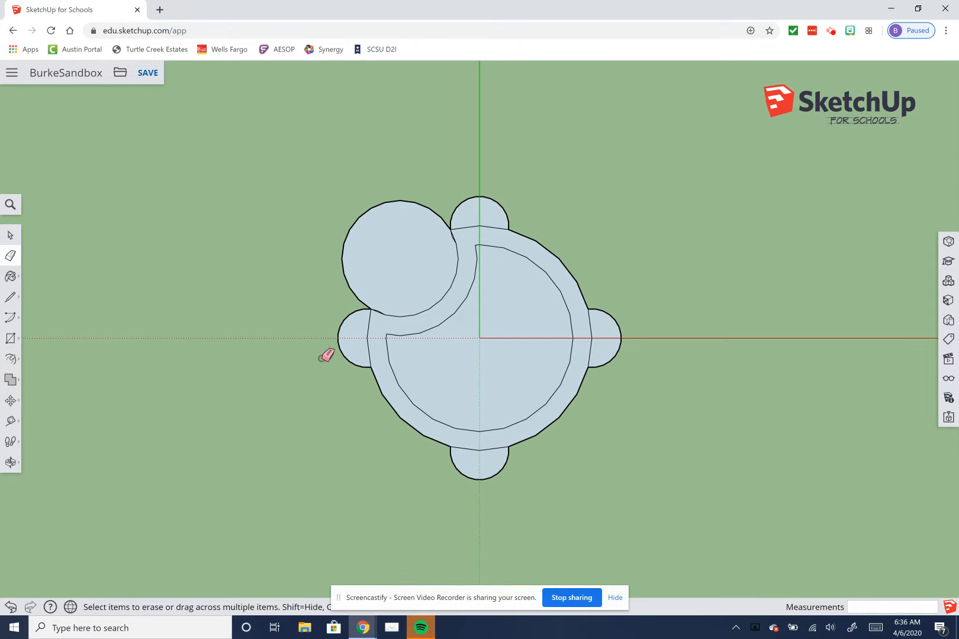
pyautogui.click(370, 327)
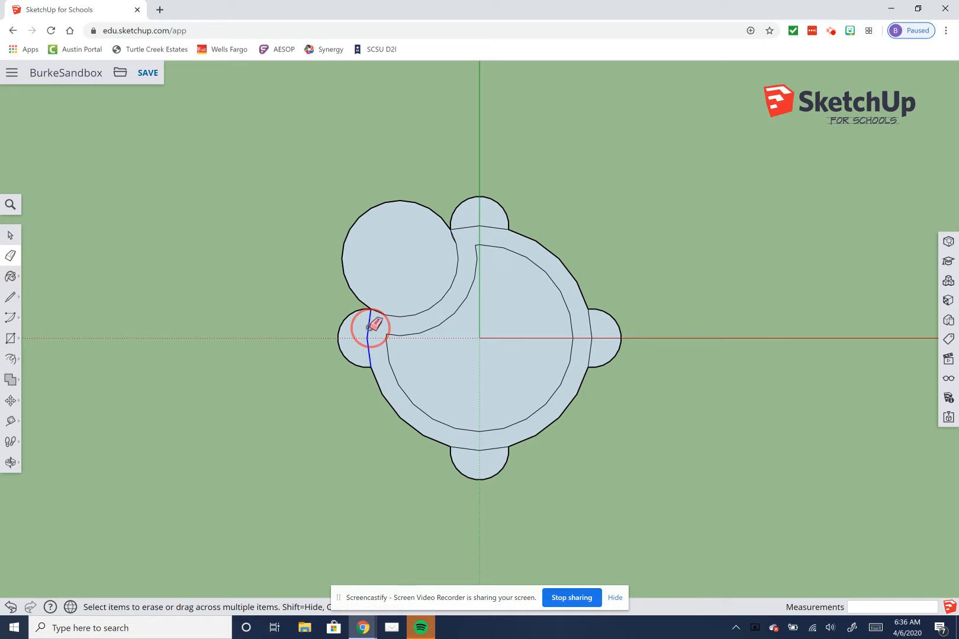
pyautogui.click(490, 448)
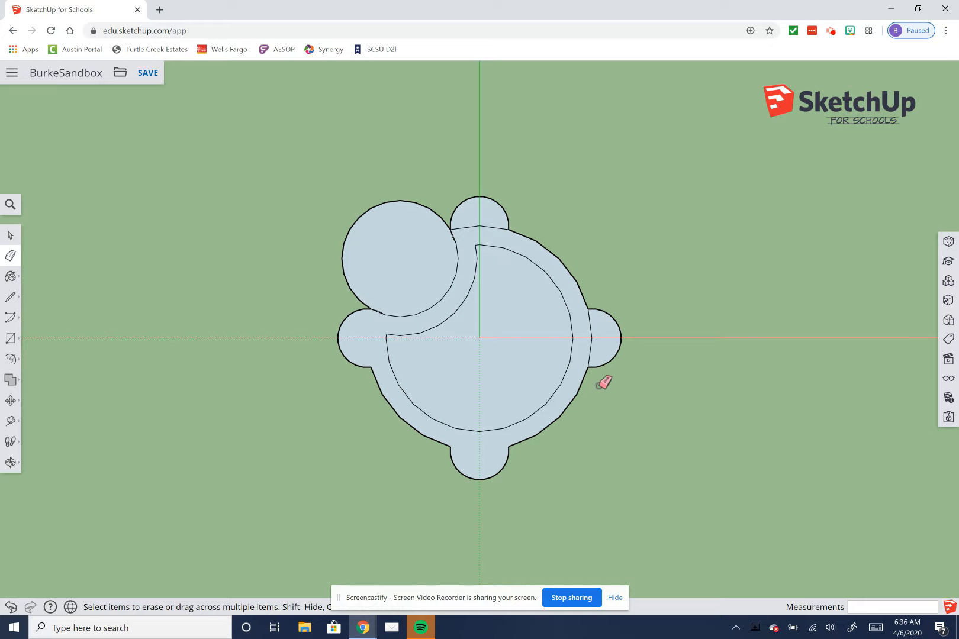
pyautogui.click(595, 349)
pyautogui.click(595, 349)
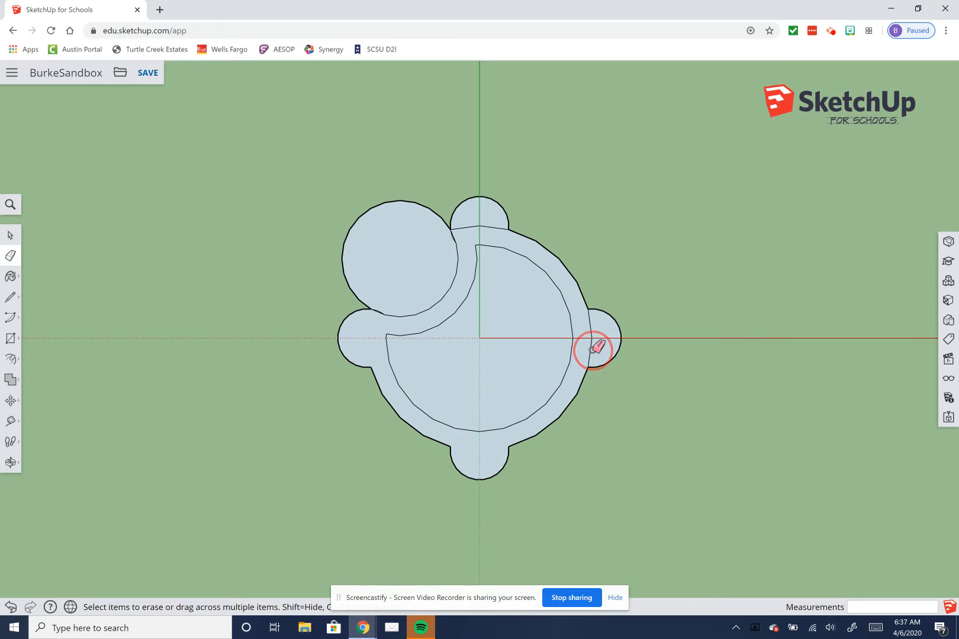
pyautogui.click(590, 350)
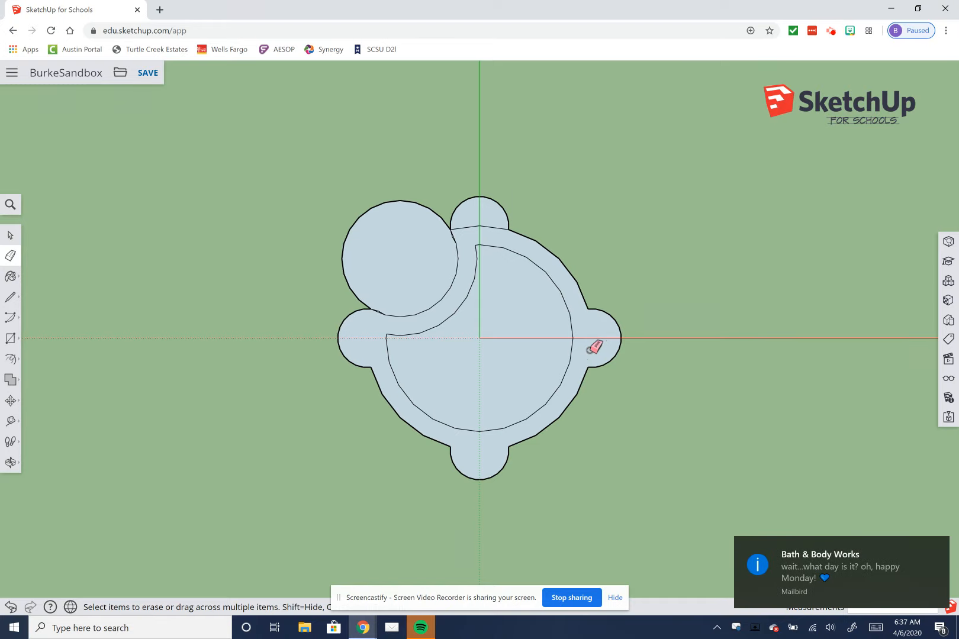
pyautogui.click(938, 546)
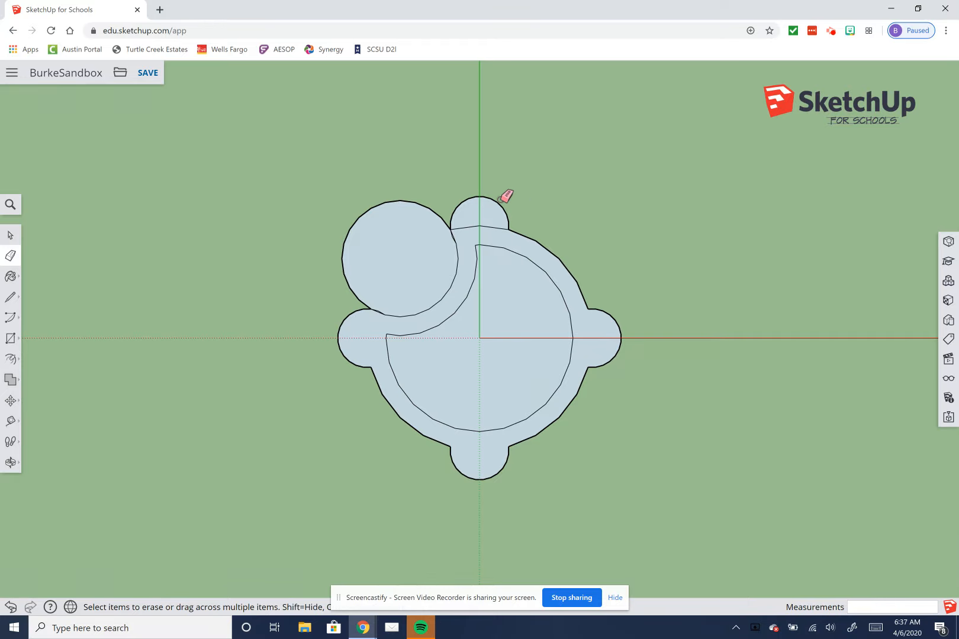
pyautogui.click(500, 228)
# Step: Select the rim with its four lobes to check that they form one face, and clear the selection
pyautogui.click(10, 236)
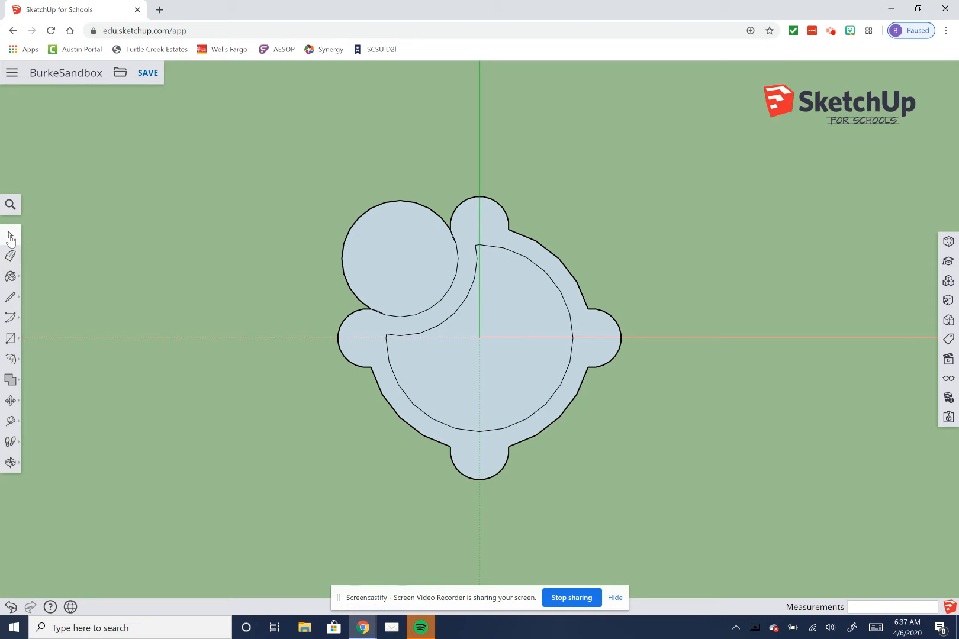
pyautogui.click(371, 354)
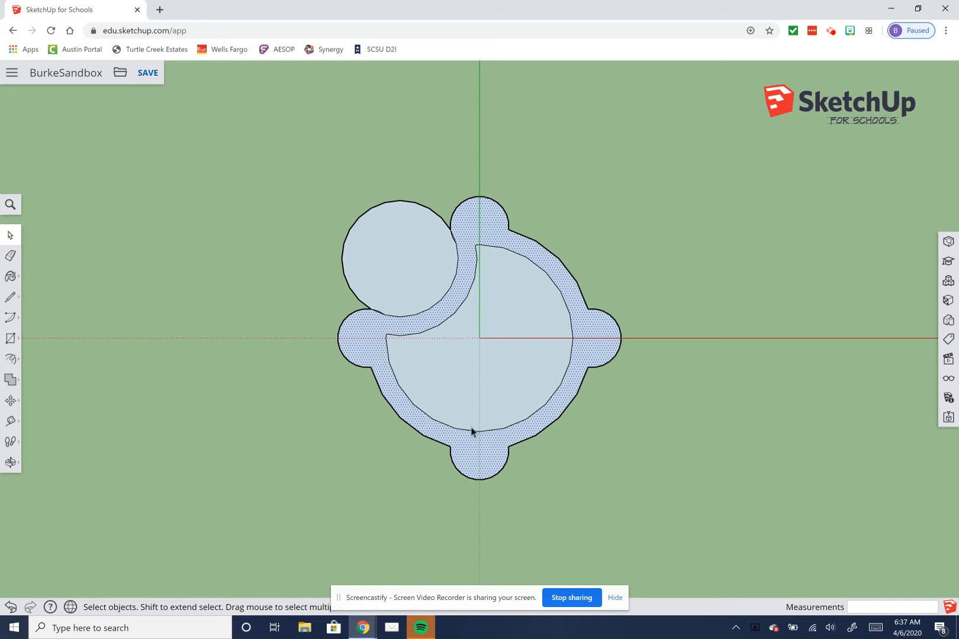
pyautogui.click(588, 451)
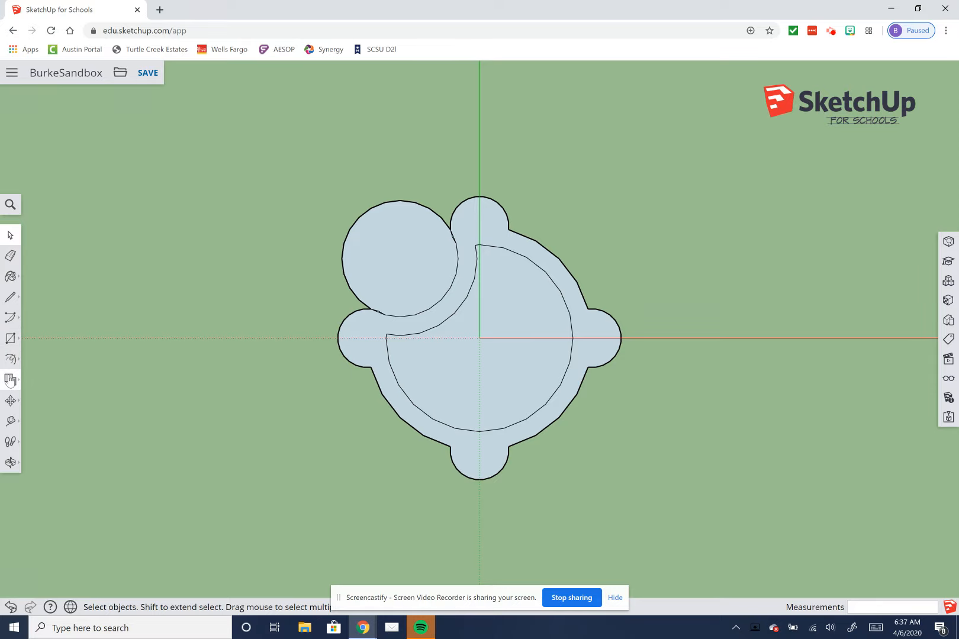
# Step: Push/Pull the rim face together with its four lobes up 12 inches
pyautogui.click(11, 360)
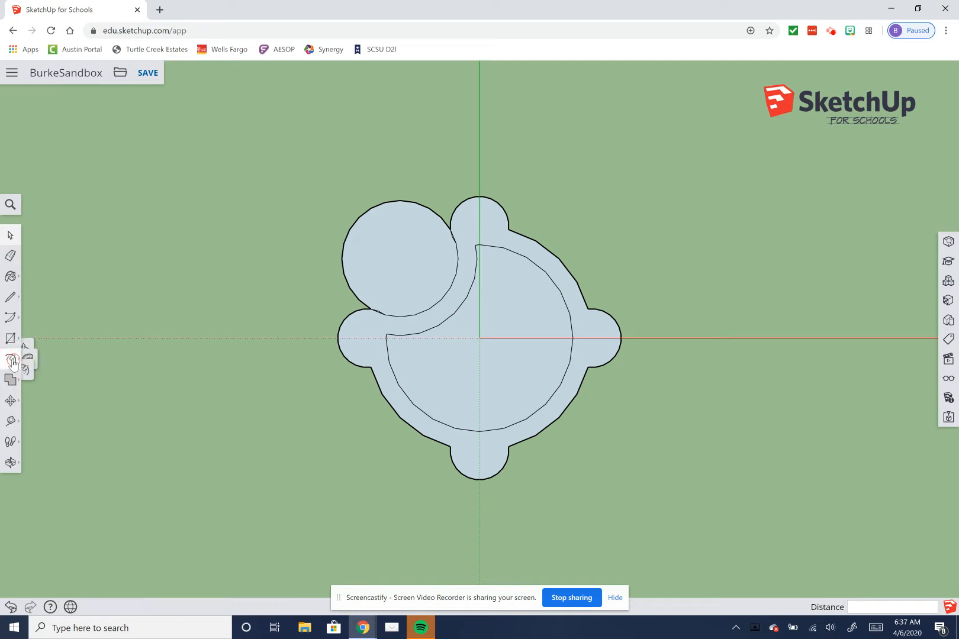
pyautogui.click(40, 336)
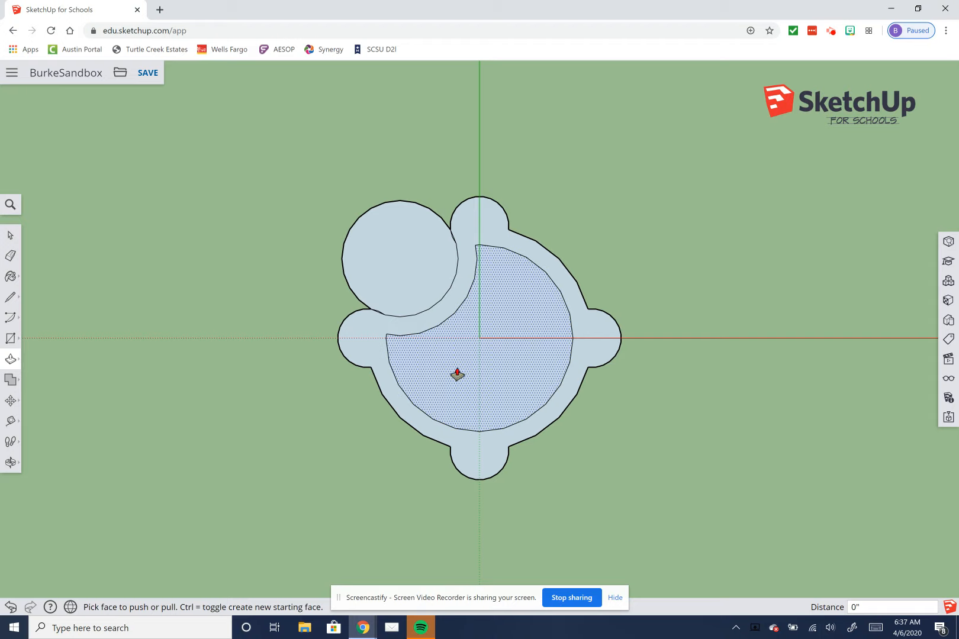
pyautogui.click(367, 339)
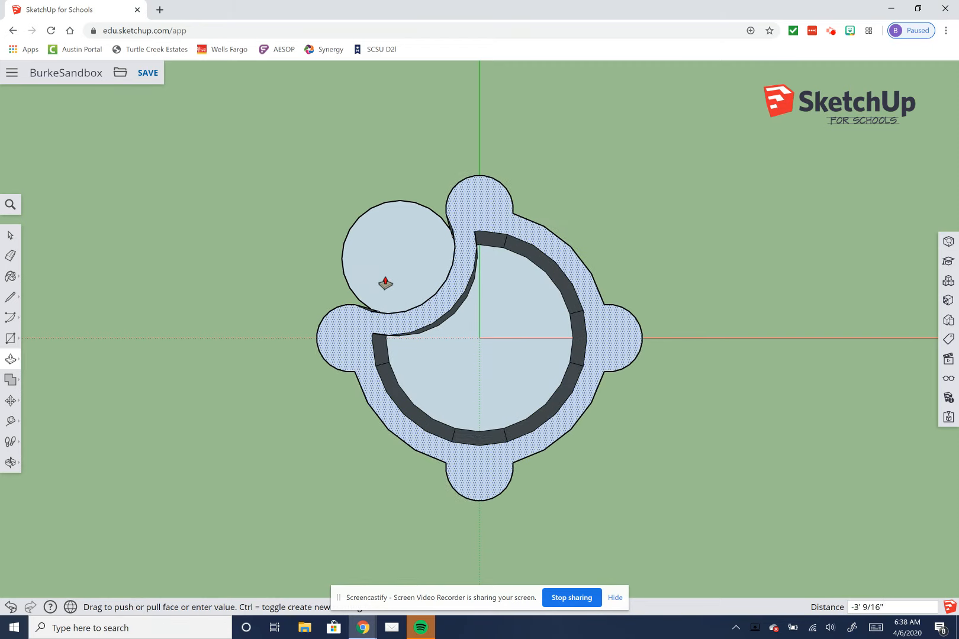
pyautogui.write('12')
pyautogui.press('Return')
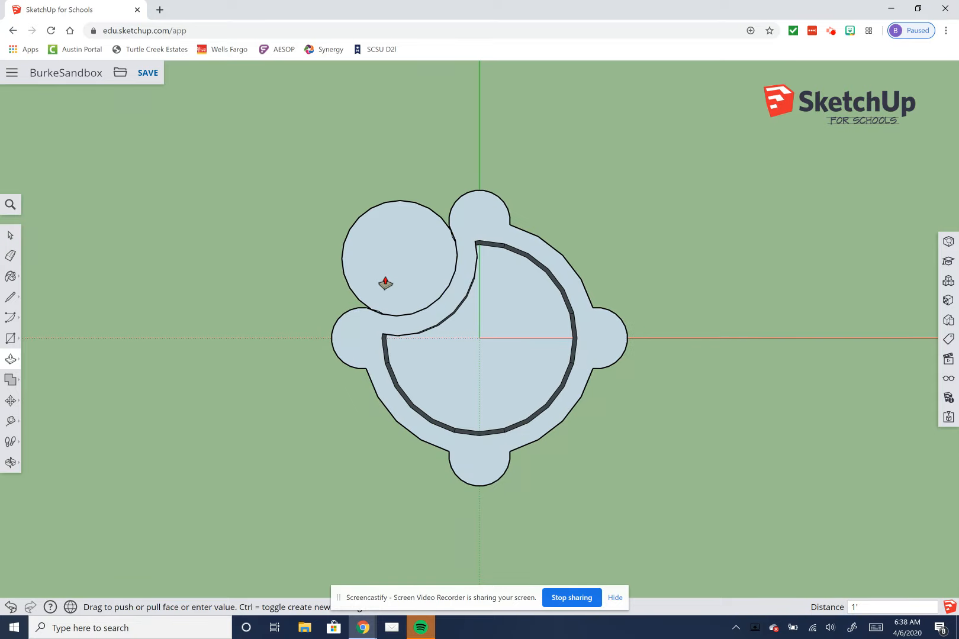
# Step: Push/Pull the flat circular face beside the rim up 12 inches
pyautogui.click(11, 463)
pyautogui.moveTo(187, 398); pyautogui.dragTo(267, 228)
pyautogui.moveTo(284, 467); pyautogui.dragTo(325, 374)
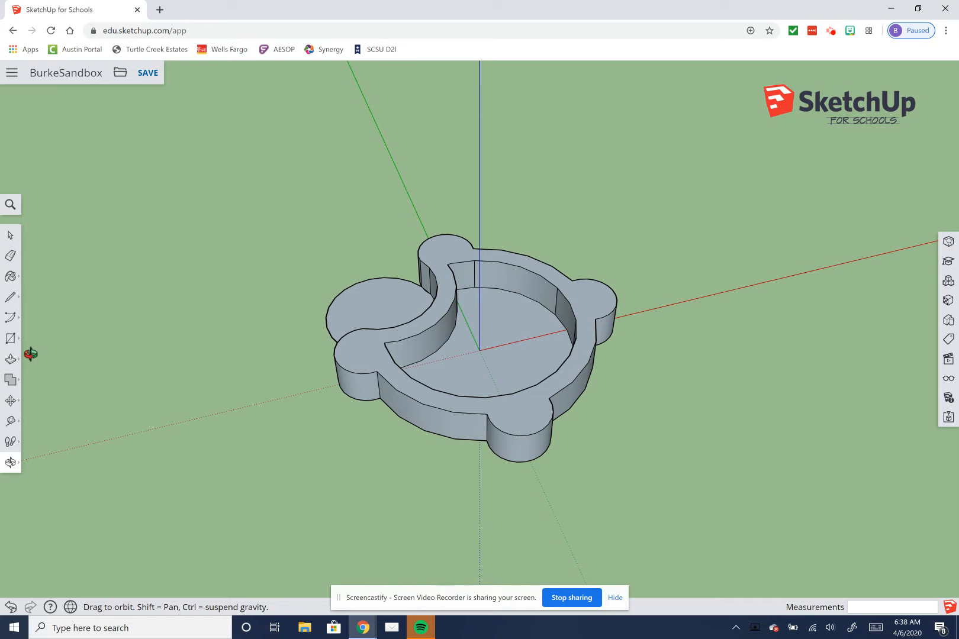
pyautogui.click(11, 361)
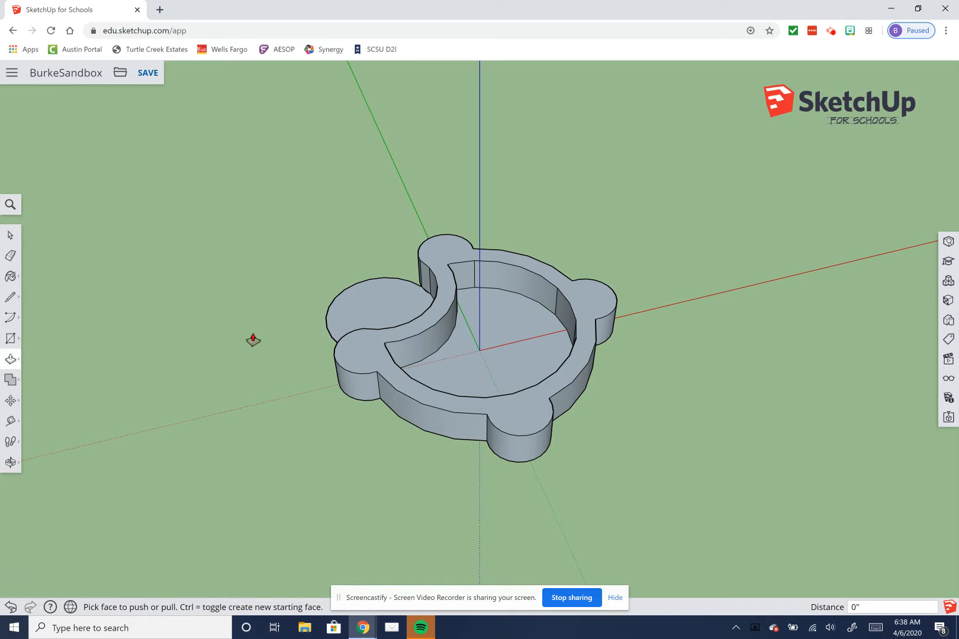
pyautogui.click(400, 309)
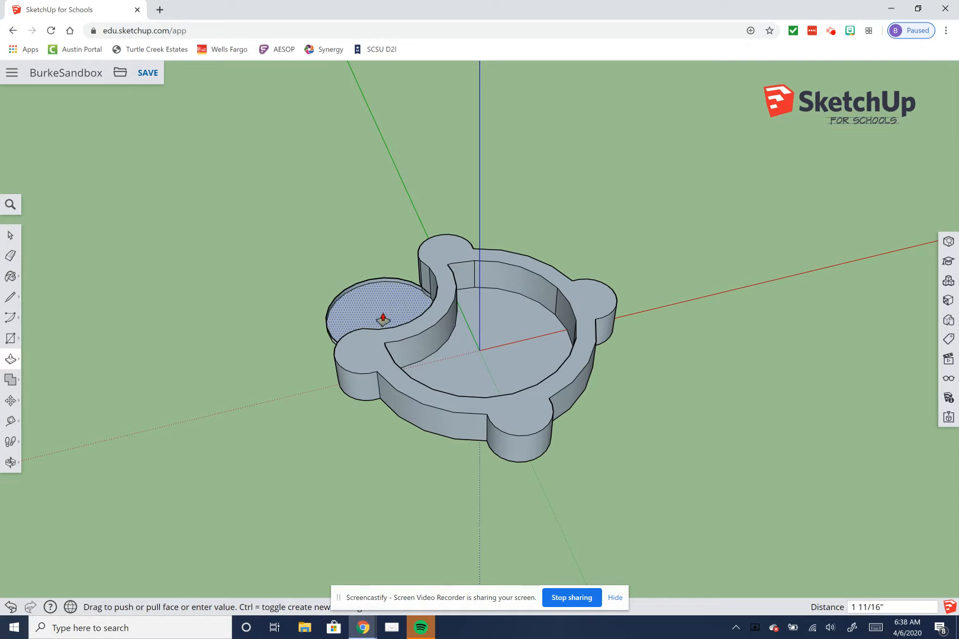
pyautogui.write('12')
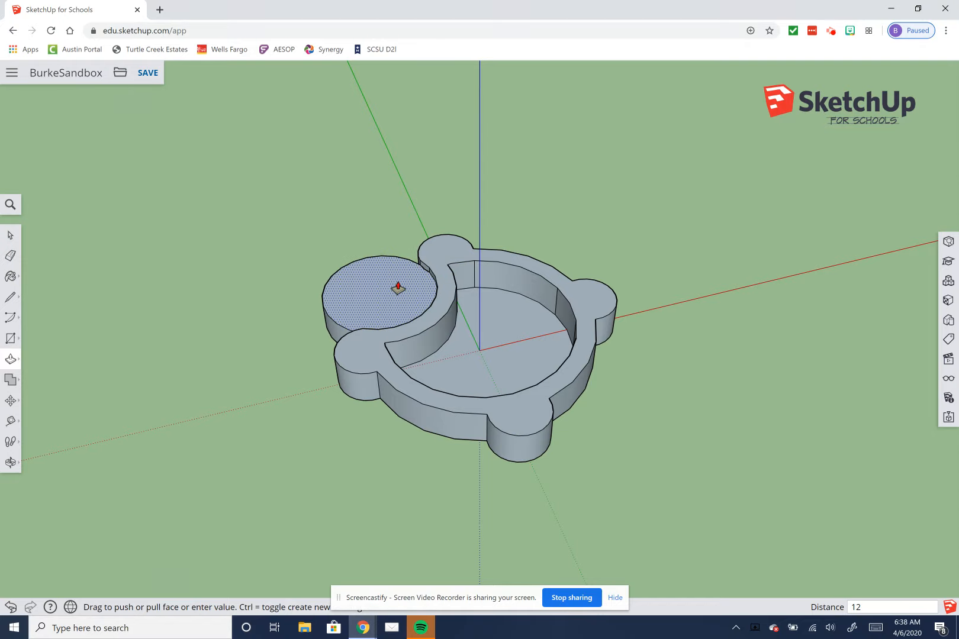
pyautogui.press('Return')
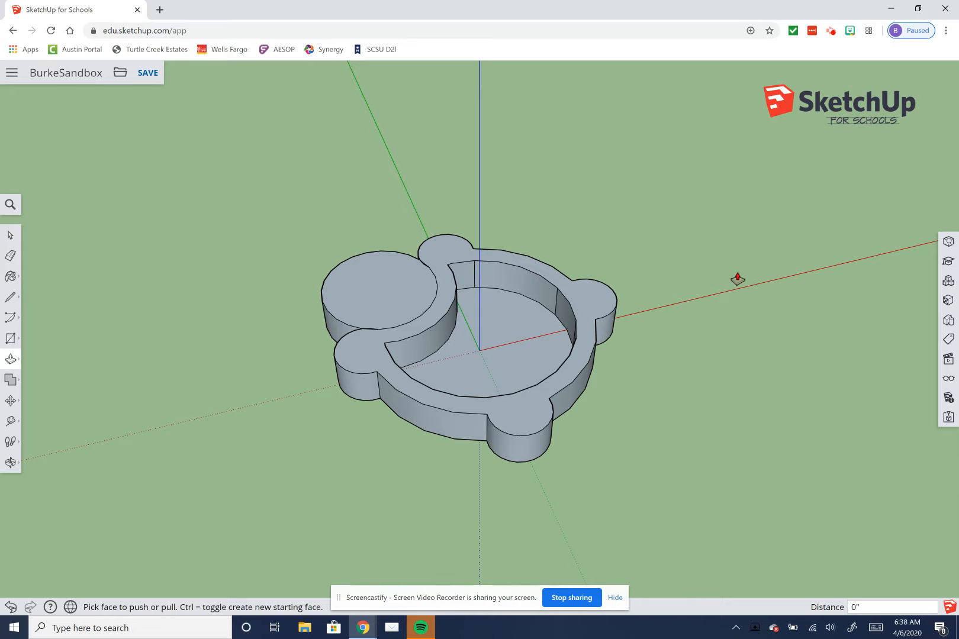
pyautogui.click(11, 236)
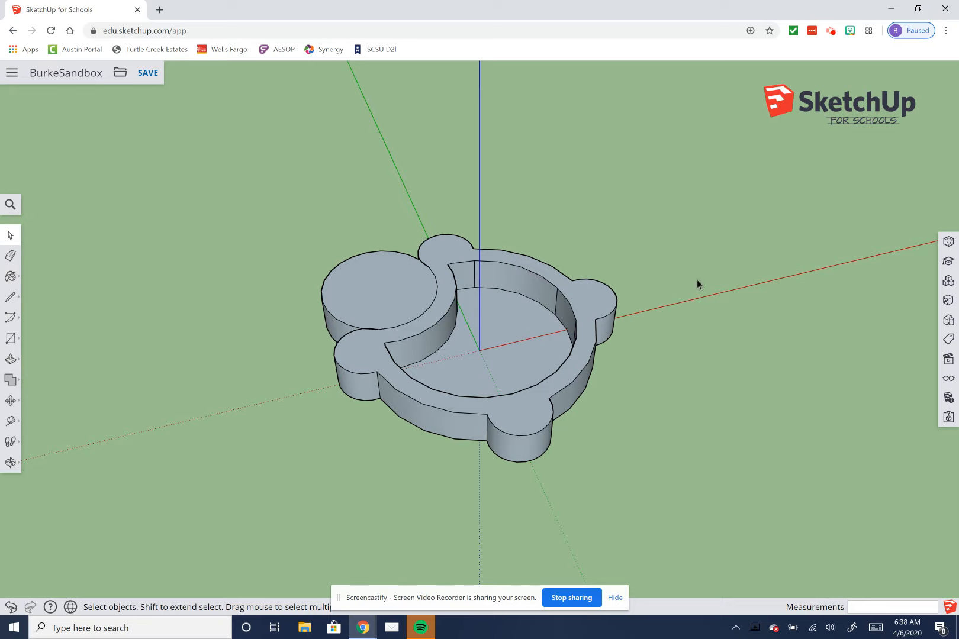
pyautogui.click(11, 463)
pyautogui.scroll(3, 150, 440)
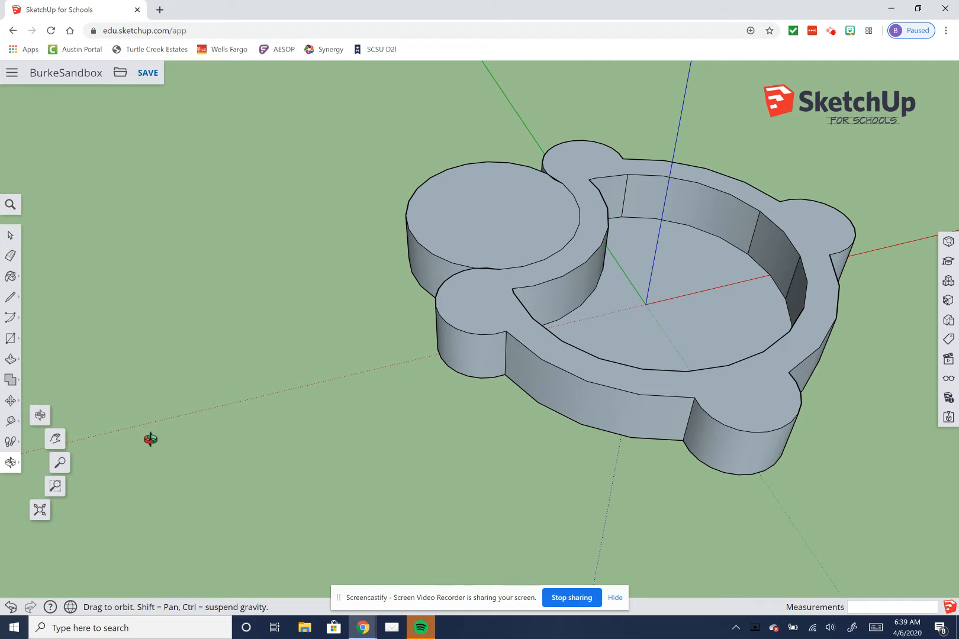
pyautogui.scroll(1, 239, 373)
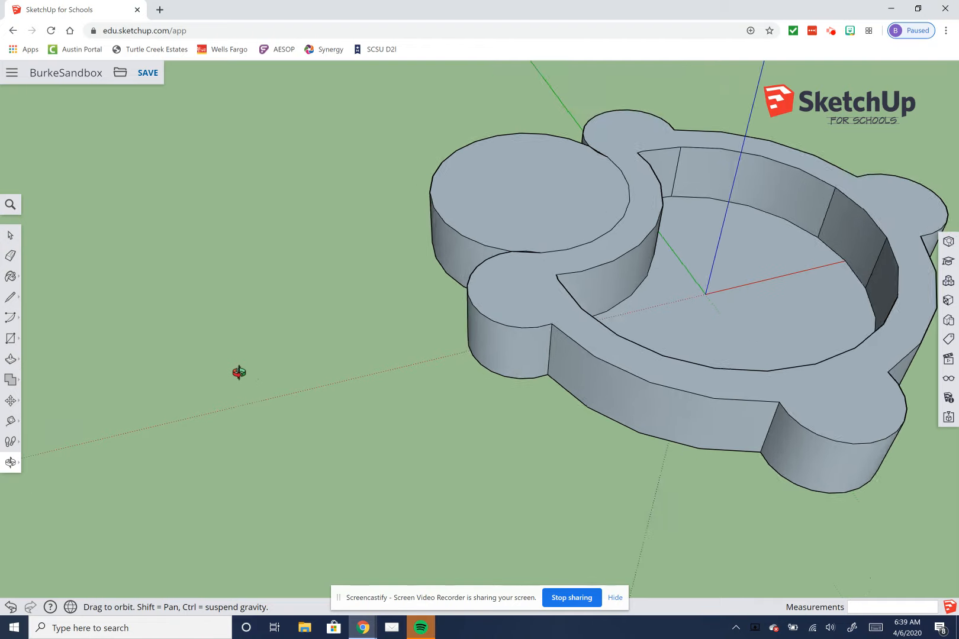
pyautogui.scroll(2, 240, 373)
pyautogui.scroll(-5, 240, 372)
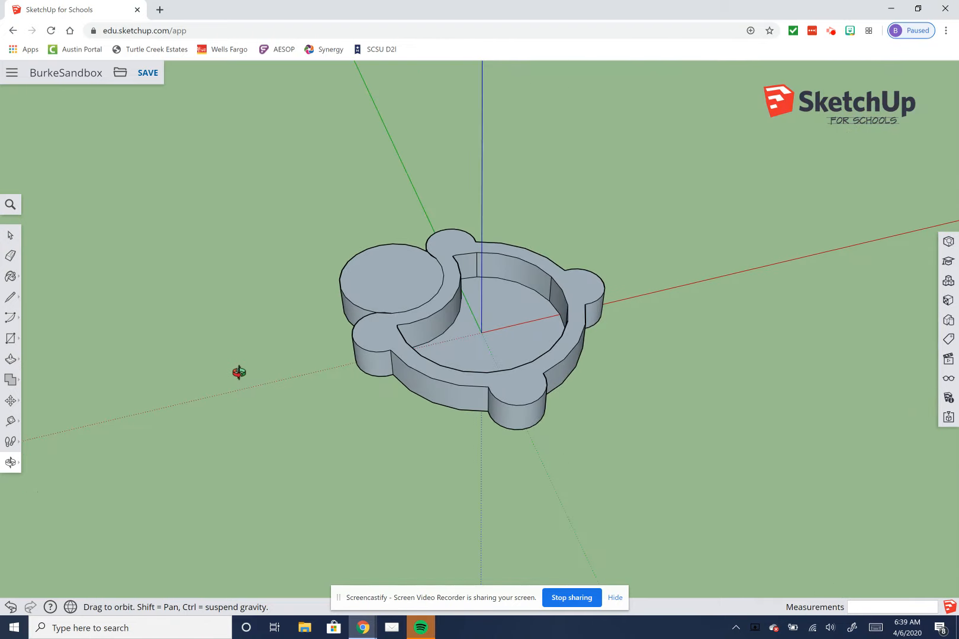
pyautogui.scroll(-2, 239, 372)
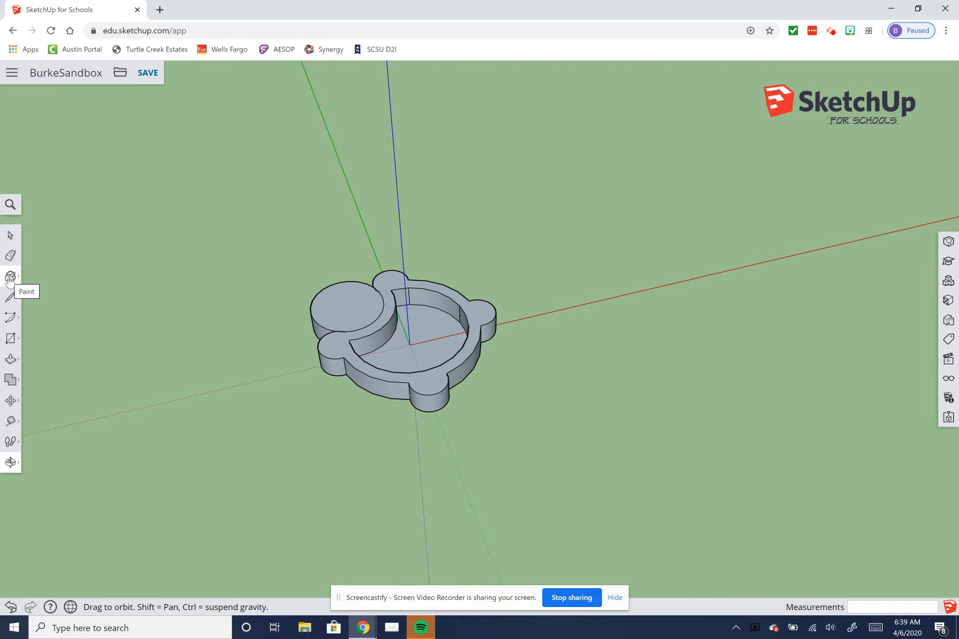
# Step: Paint the top face of the rim and lobes with the bright blue Color I05 from the Colors materials
pyautogui.moveTo(10, 276)
pyautogui.click(37, 262)
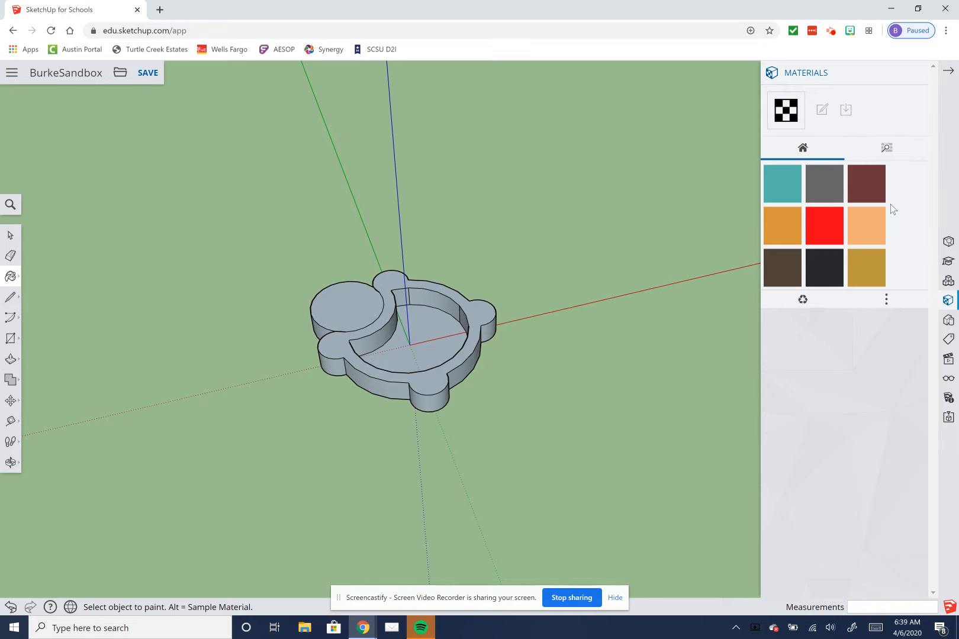
pyautogui.click(887, 150)
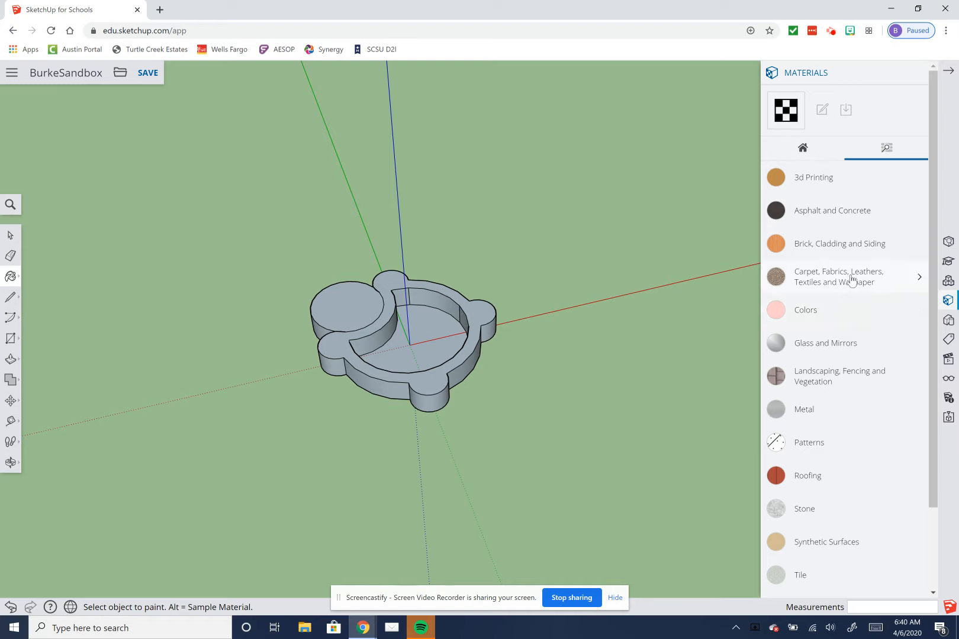
pyautogui.click(830, 311)
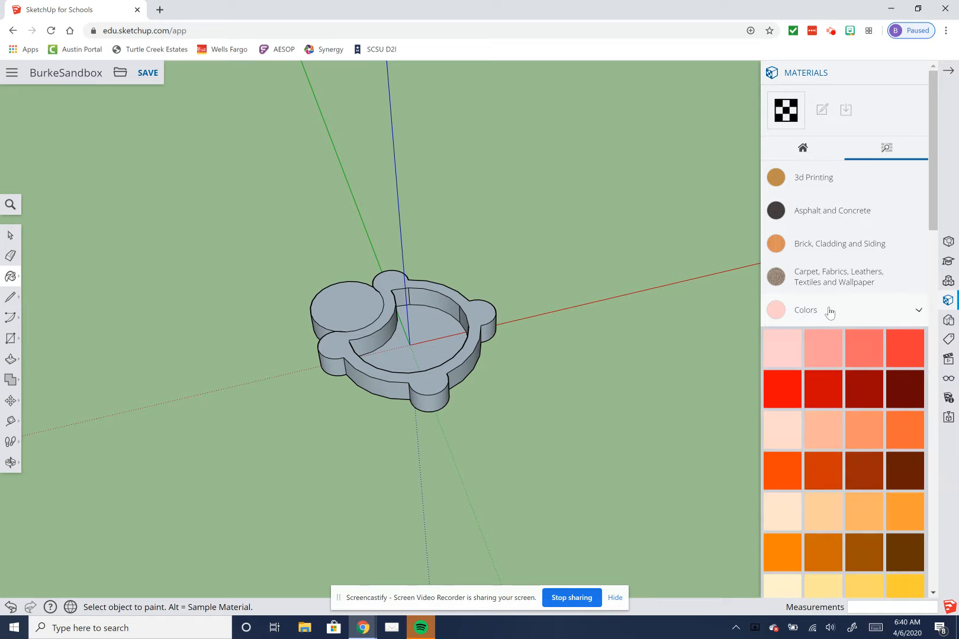
pyautogui.click(934, 214)
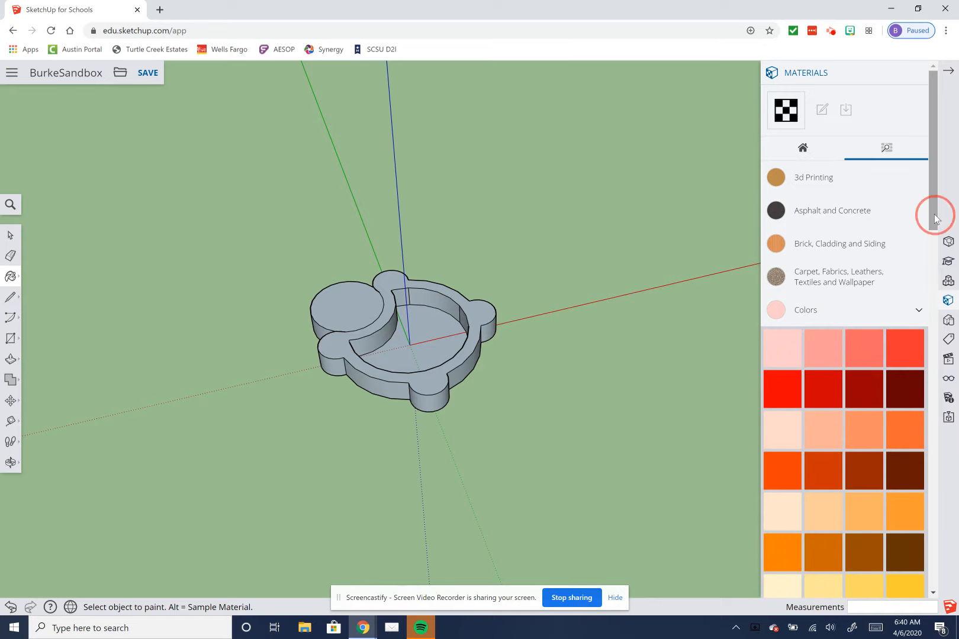
pyautogui.click(930, 221)
pyautogui.moveTo(929, 219); pyautogui.dragTo(927, 432)
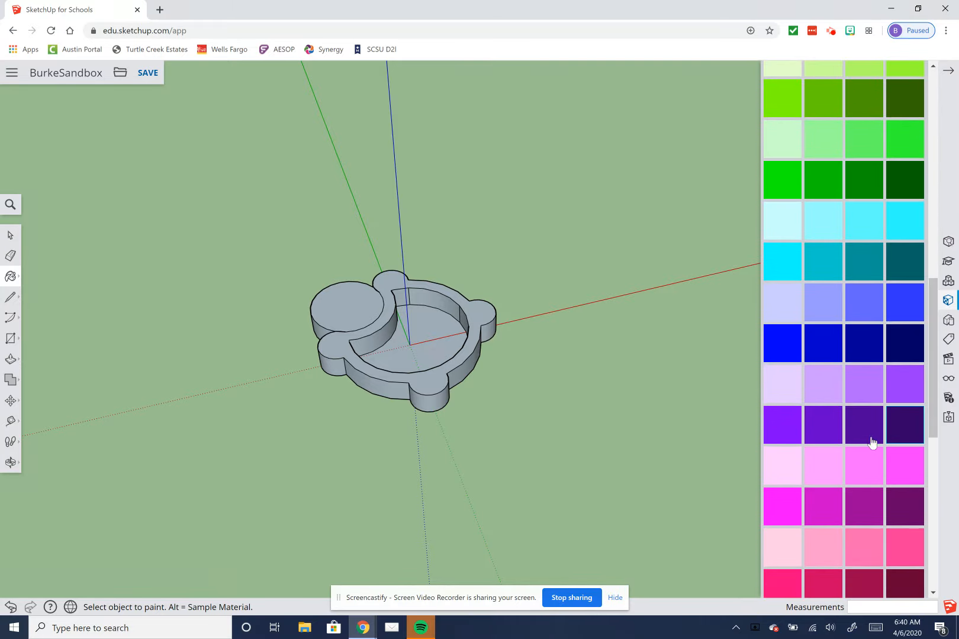
pyautogui.click(783, 352)
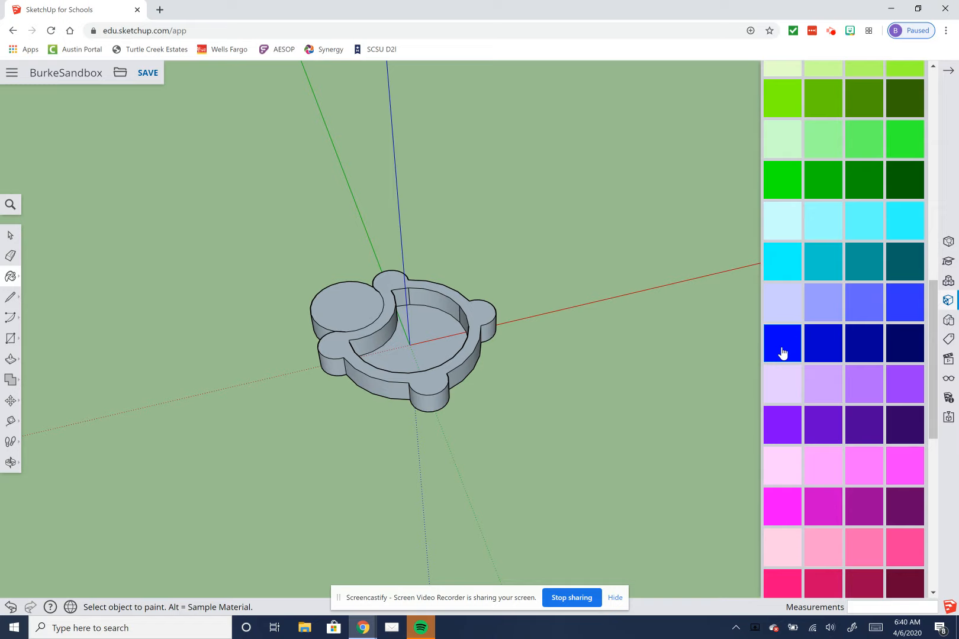
pyautogui.click(436, 386)
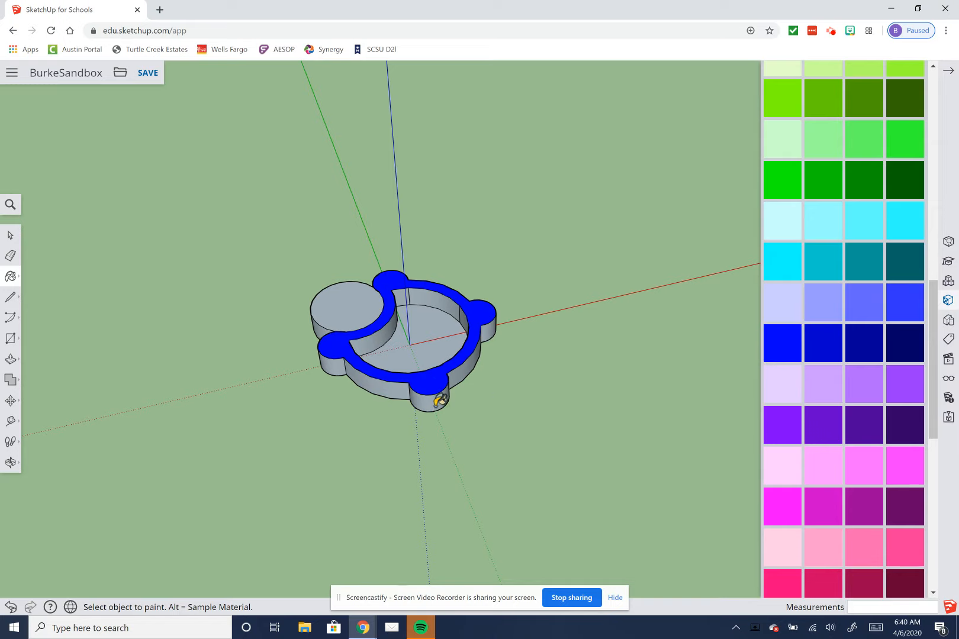
# Step: Paint the side faces of two lobes and the outer wall between them the same bright blue
pyautogui.click(439, 402)
pyautogui.click(461, 375)
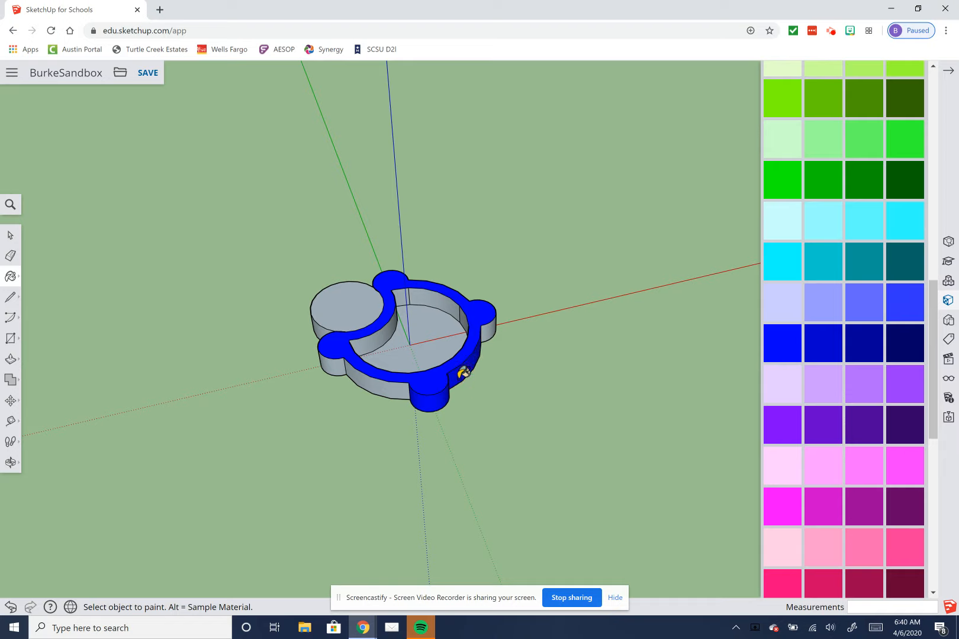
pyautogui.click(490, 327)
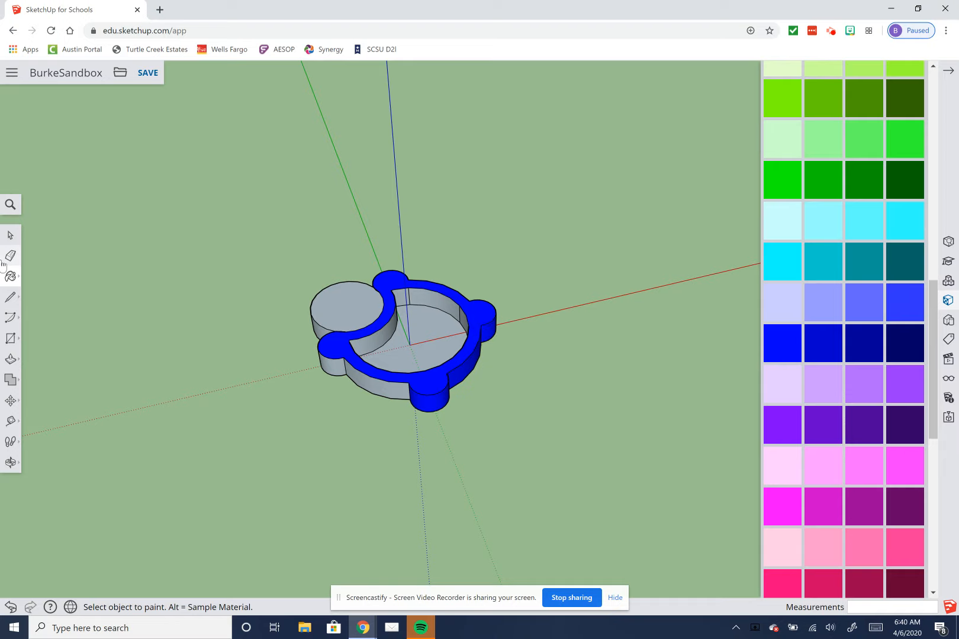
# Step: Select the whole model and paint all its faces and edges bright blue Color I05 at once
pyautogui.click(10, 235)
pyautogui.moveTo(271, 214); pyautogui.dragTo(534, 470)
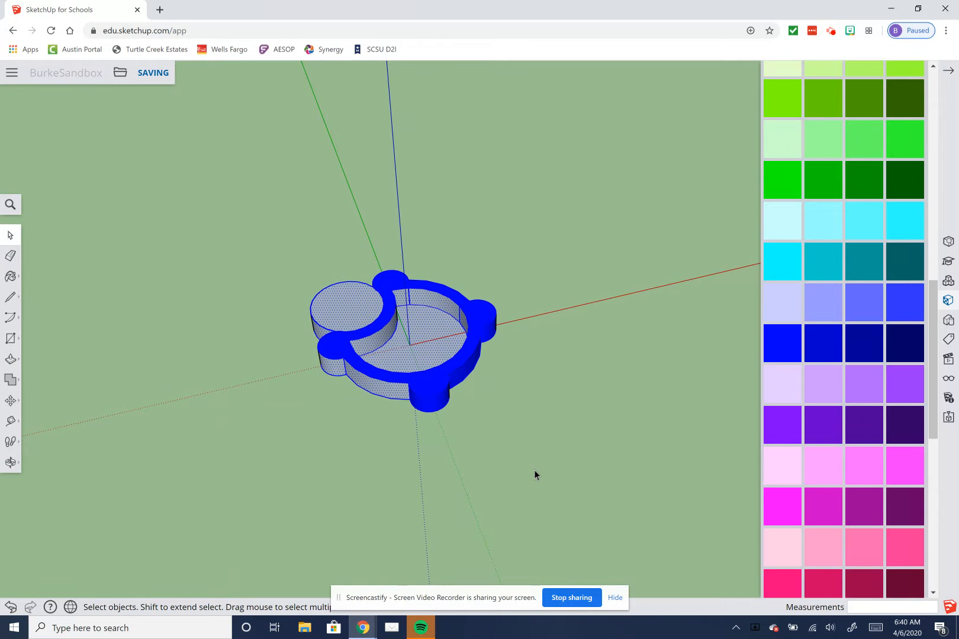
pyautogui.click(783, 350)
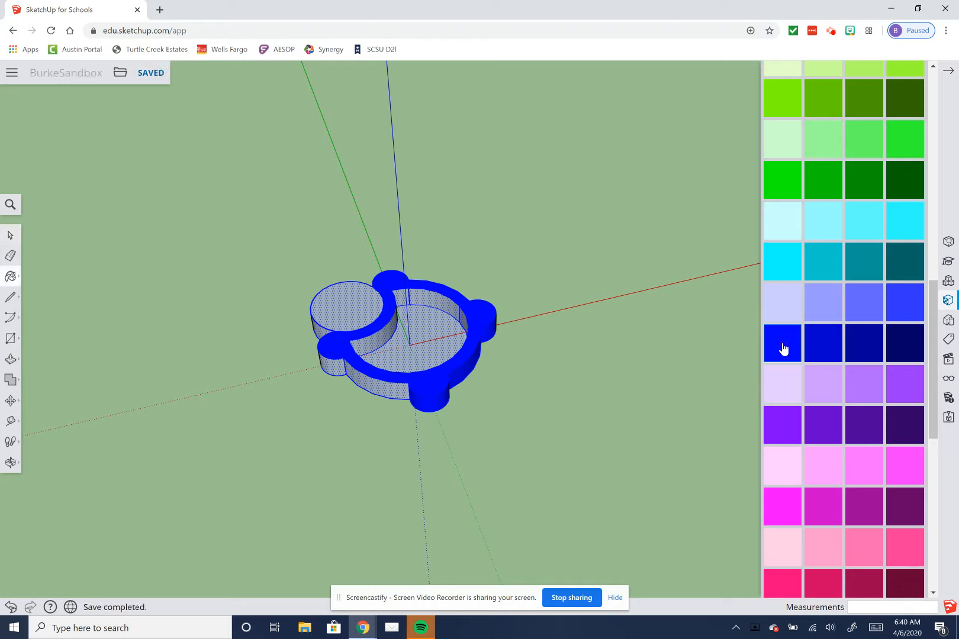
pyautogui.click(412, 359)
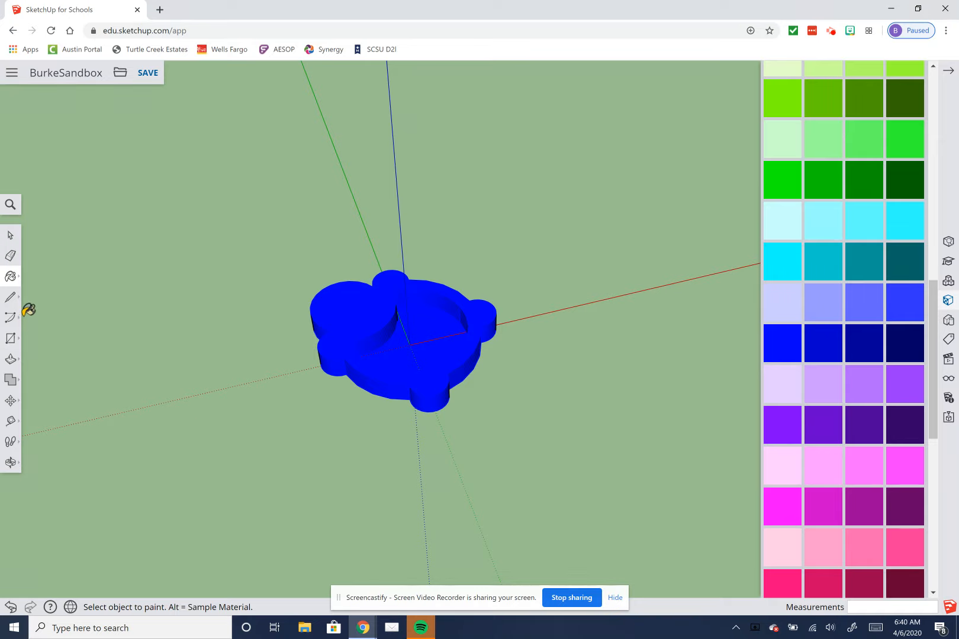
# Step: Try to Push/Pull the floor inside the rim down 6 inches, and undo the change
pyautogui.click(10, 235)
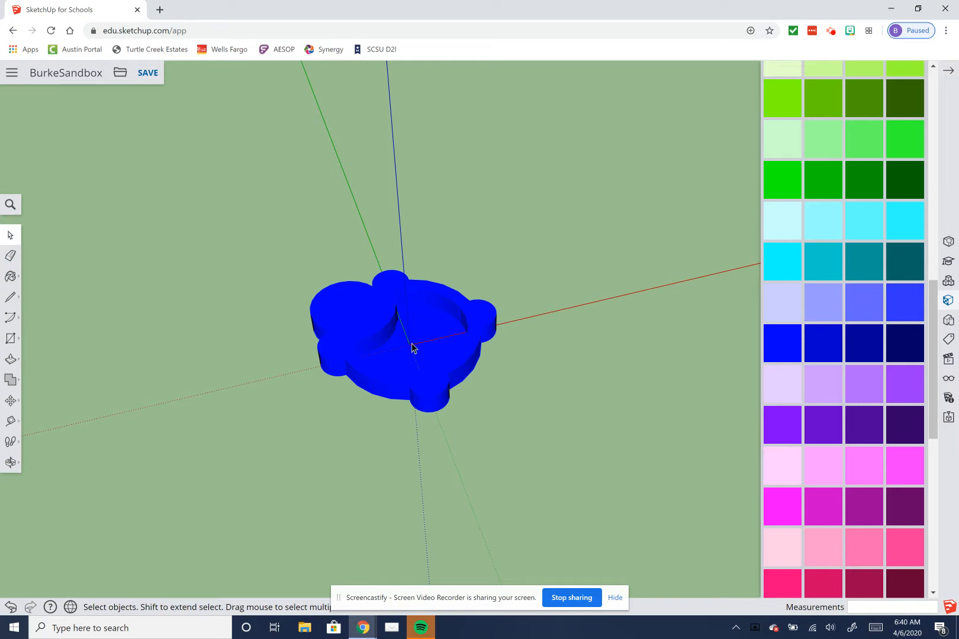
pyautogui.click(12, 359)
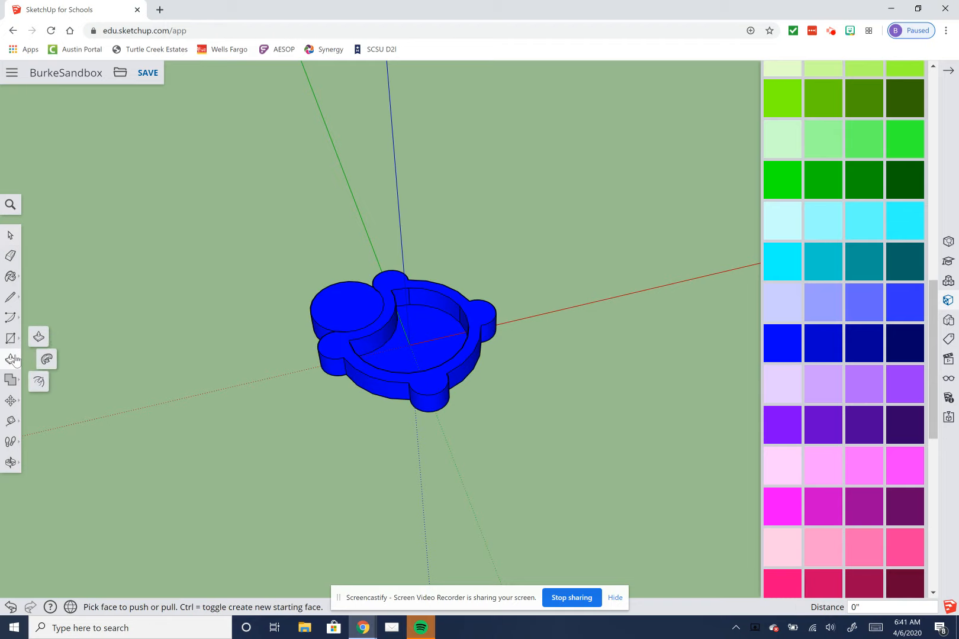
pyautogui.rightClick(426, 338)
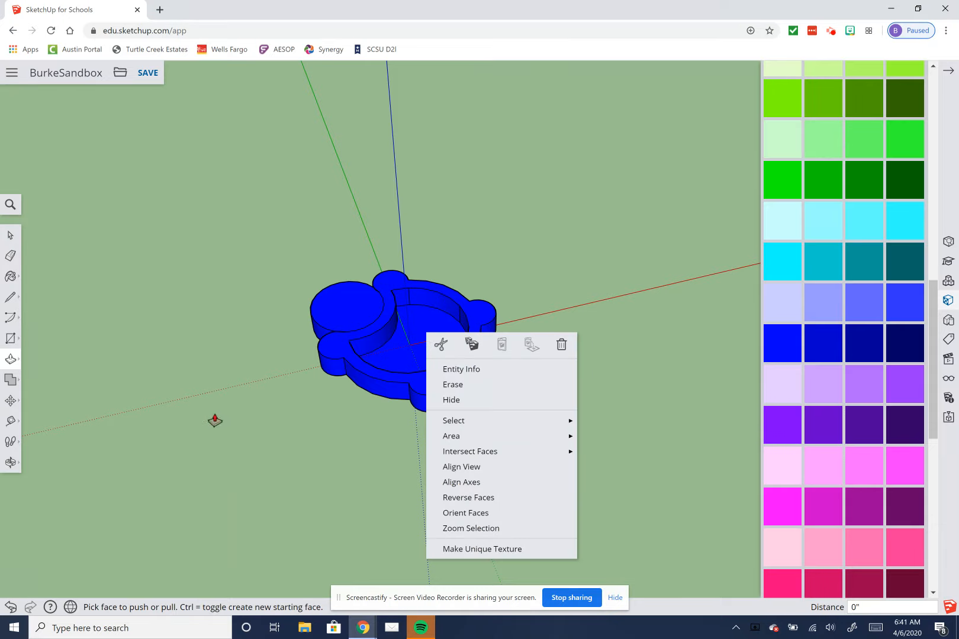
pyautogui.click(214, 419)
pyautogui.click(427, 329)
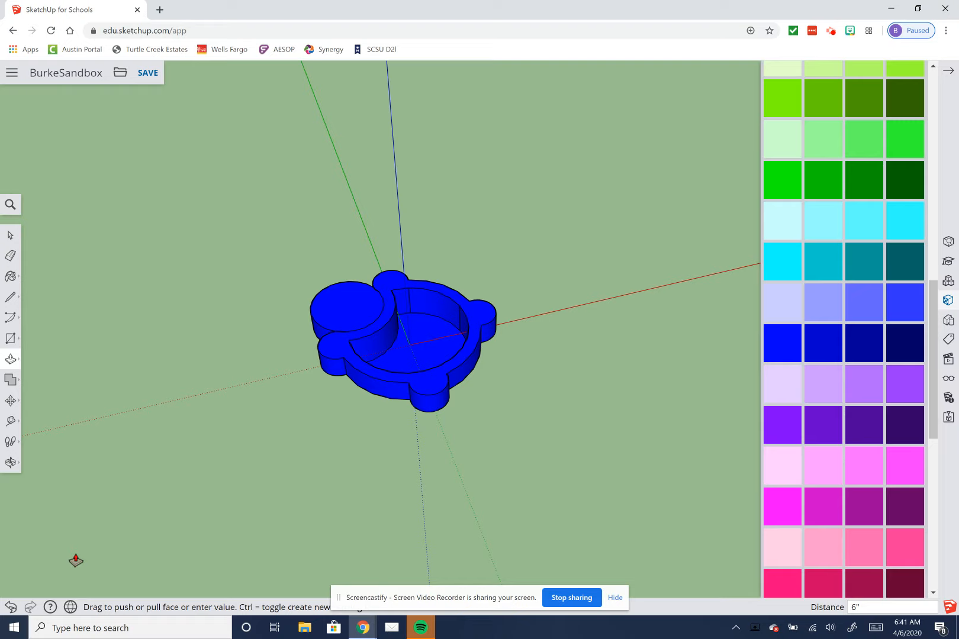
pyautogui.click(12, 607)
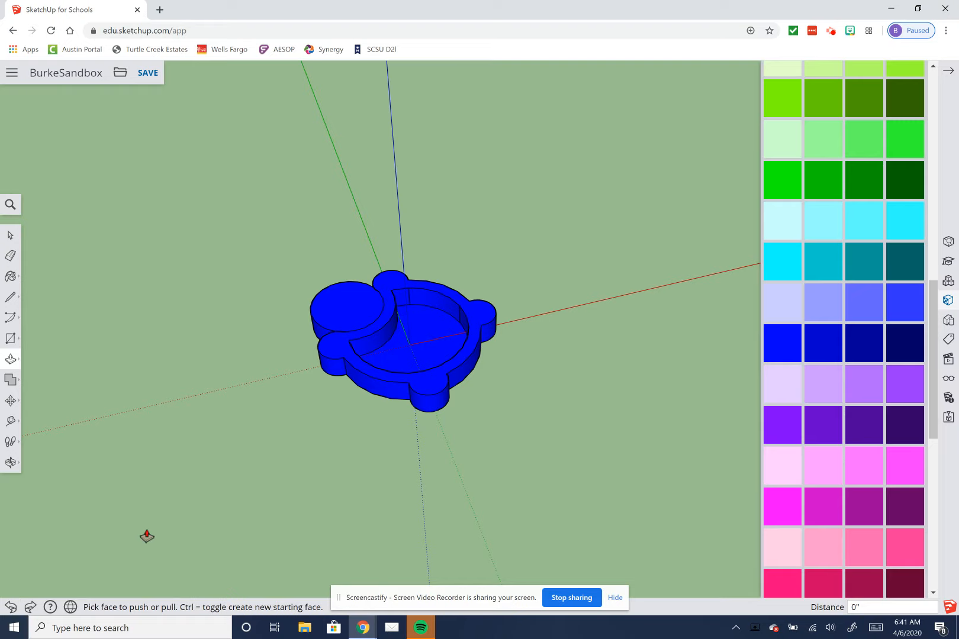
# Step: Push/Pull the floor inside the rim up 6 inches
pyautogui.click(433, 330)
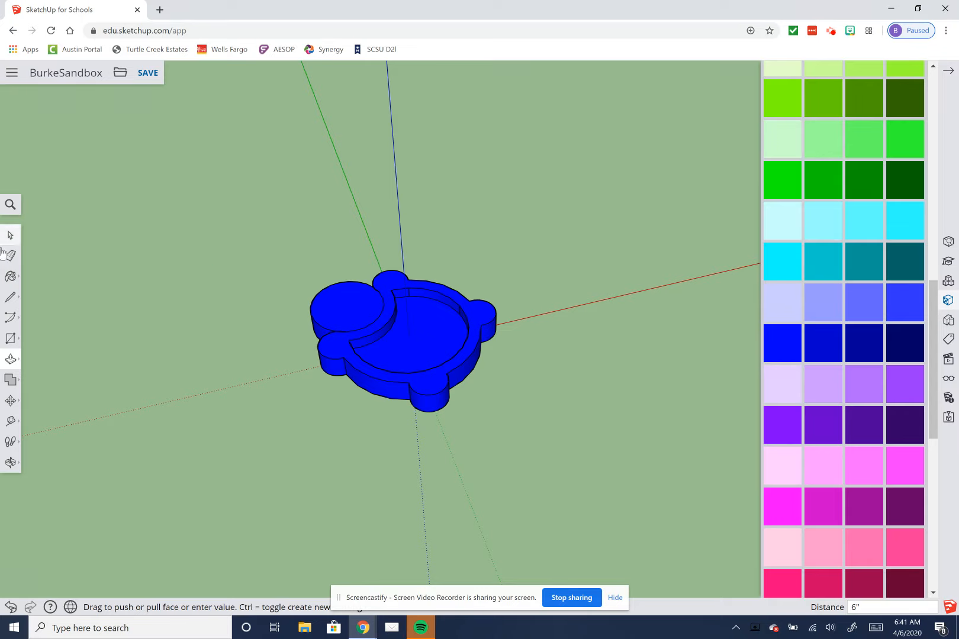
# Step: Paint the raised floor inside the rim with the tan sand texture from the Landscaping, Fencing and Vegetation materials
pyautogui.click(12, 279)
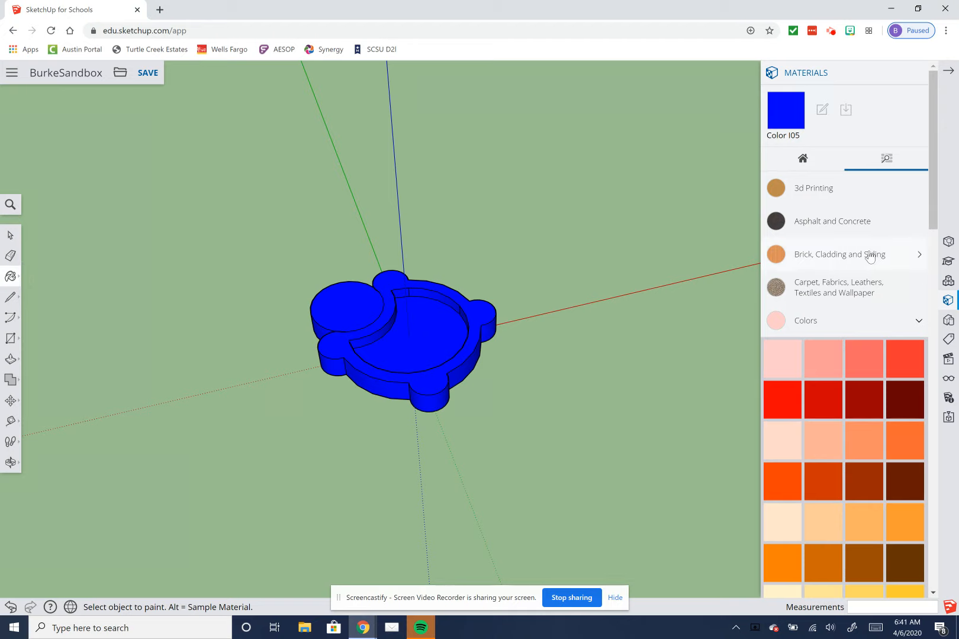
pyautogui.moveTo(933, 210); pyautogui.dragTo(914, 531)
pyautogui.click(851, 404)
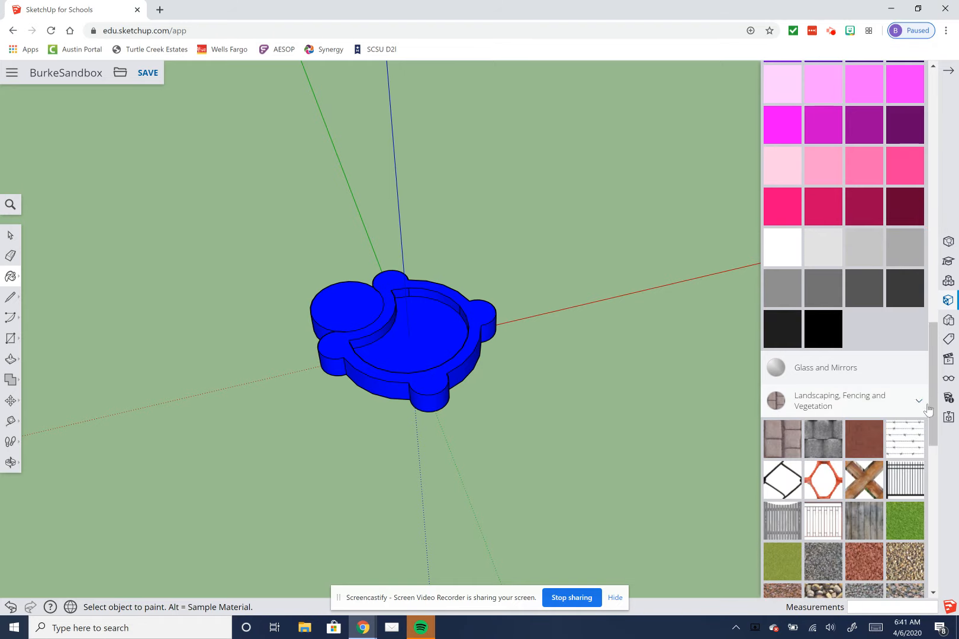
pyautogui.moveTo(933, 406); pyautogui.dragTo(920, 474)
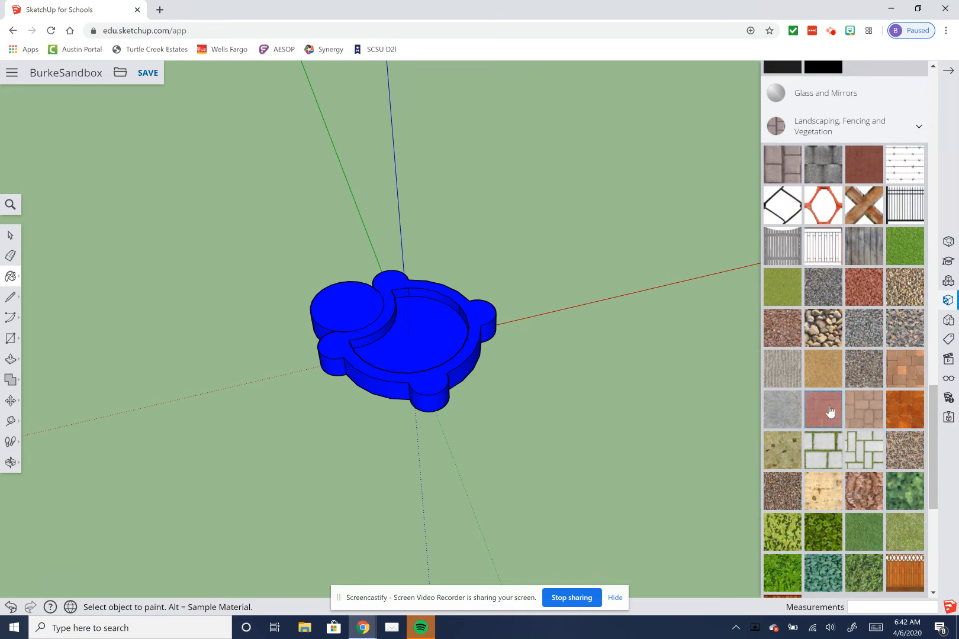
pyautogui.click(826, 374)
pyautogui.click(426, 335)
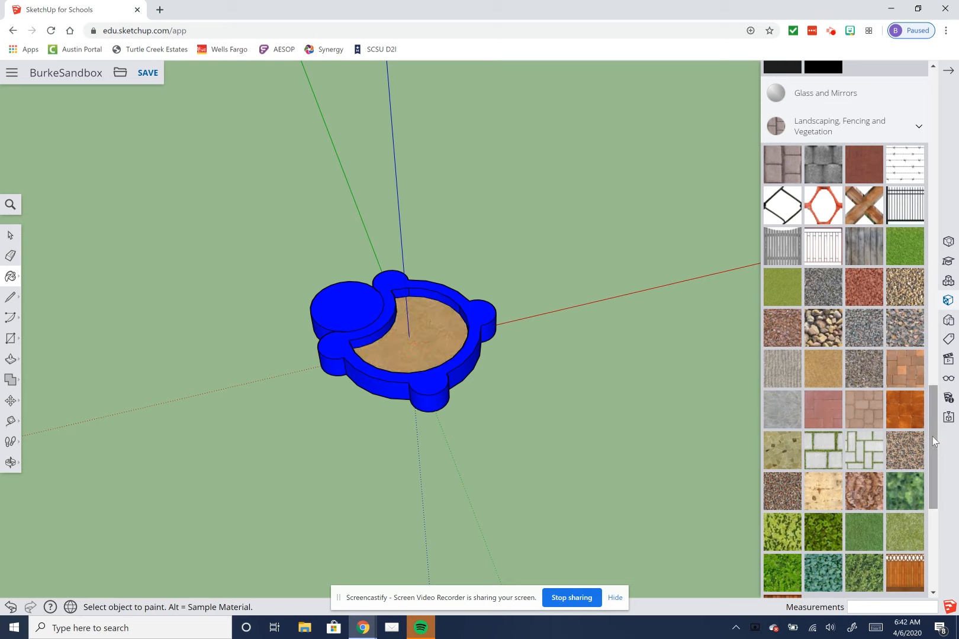
# Step: Paint the raised floor inside the rim with the light blue rippled texture from the Water materials
pyautogui.moveTo(931, 440); pyautogui.dragTo(942, 522)
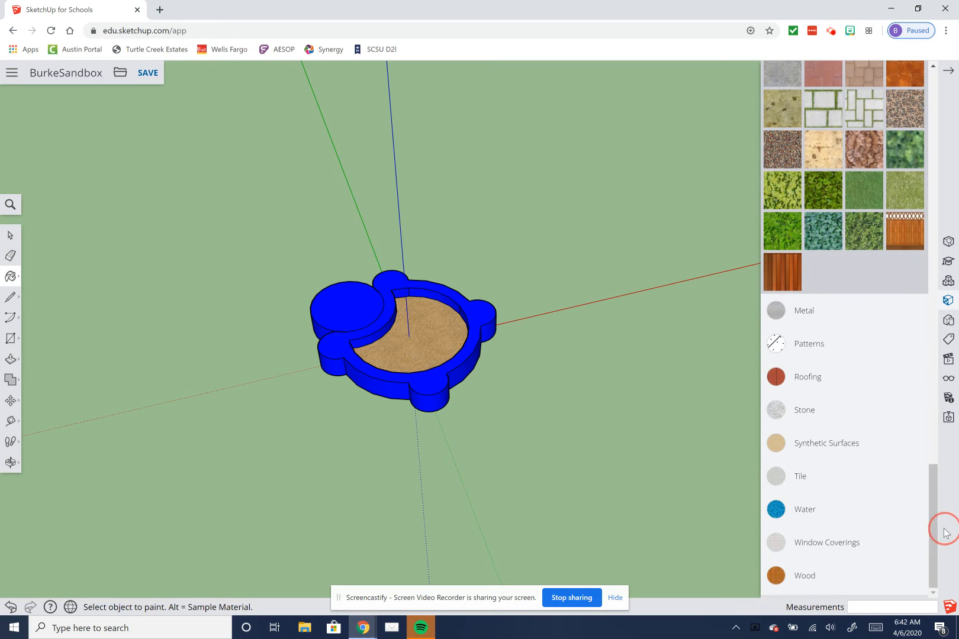
pyautogui.click(814, 518)
pyautogui.click(863, 549)
pyautogui.click(438, 334)
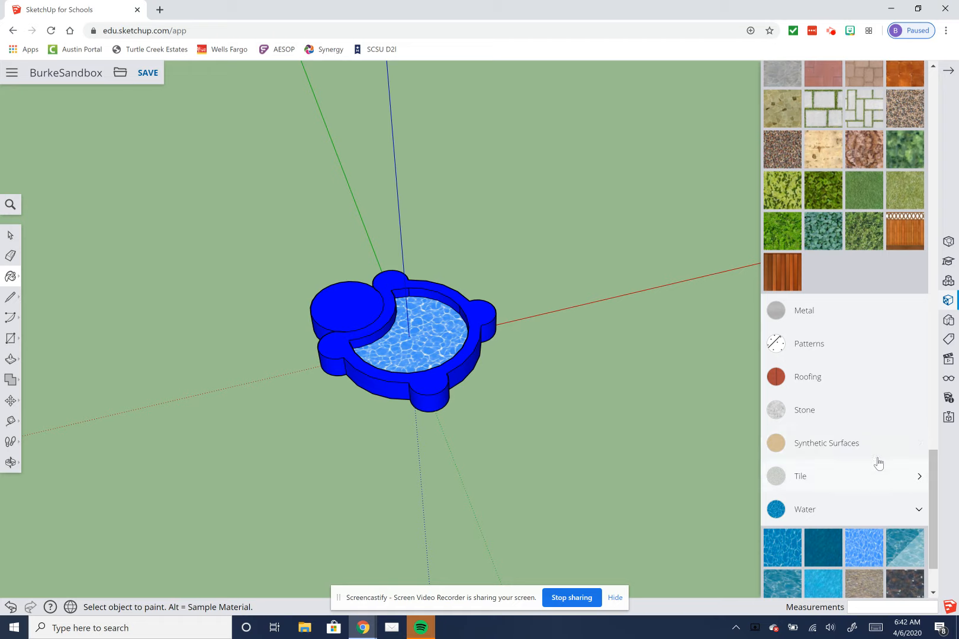
# Step: Paint the raised floor inside the rim with the Groundcover Sand Smooth texture, replacing the water texture
pyautogui.click(931, 479)
pyautogui.moveTo(930, 467); pyautogui.dragTo(947, 419)
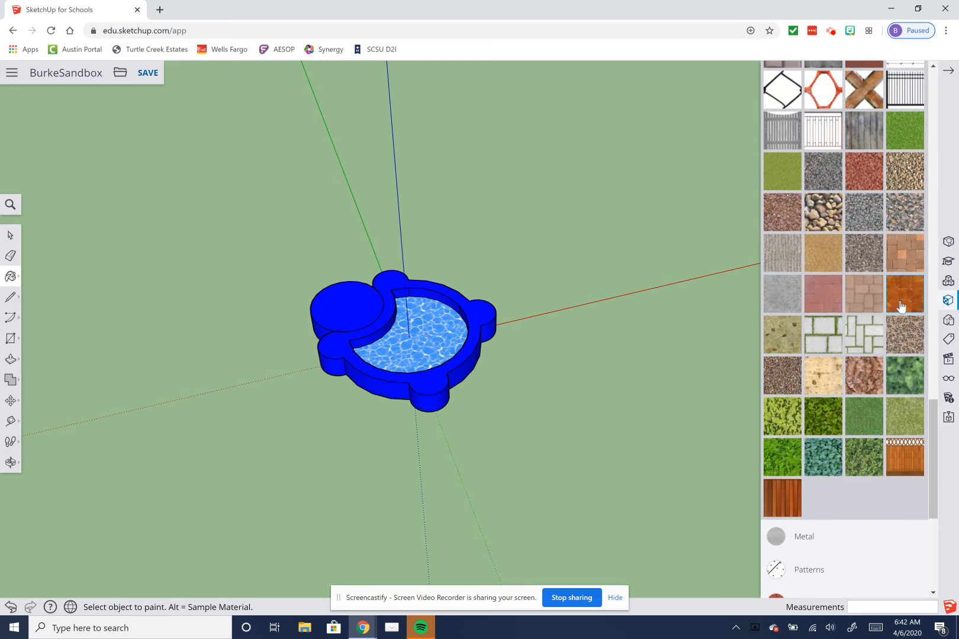
pyautogui.click(441, 340)
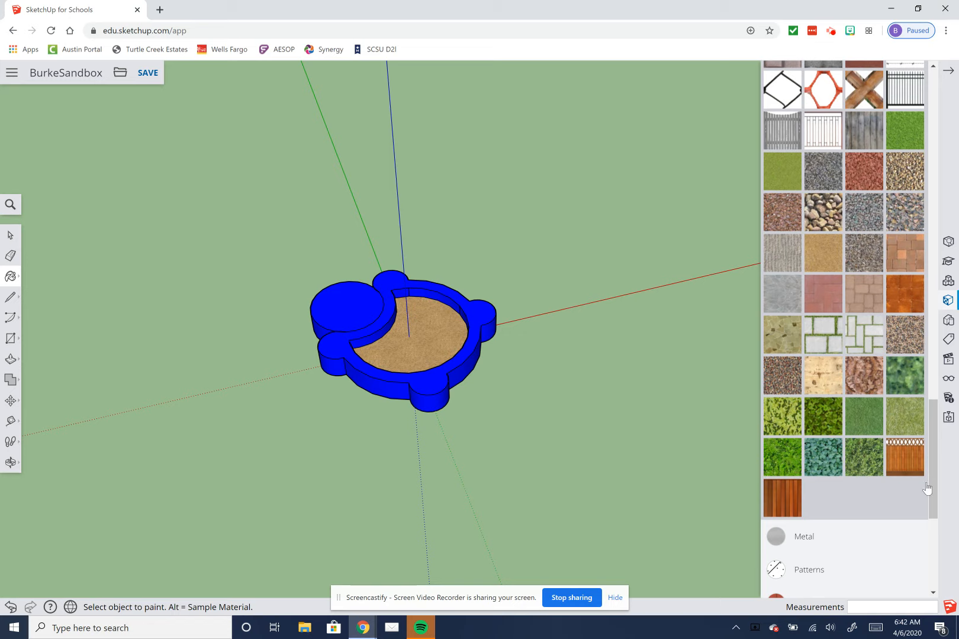
pyautogui.moveTo(929, 482); pyautogui.dragTo(939, 584)
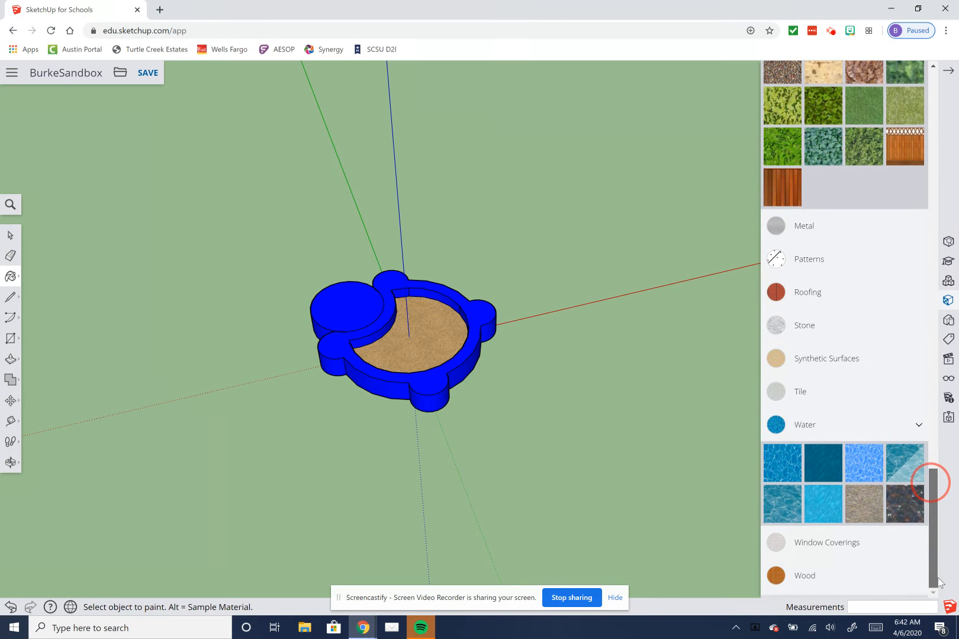
pyautogui.moveTo(940, 542); pyautogui.dragTo(958, 297)
pyautogui.scroll(10, 931, 483)
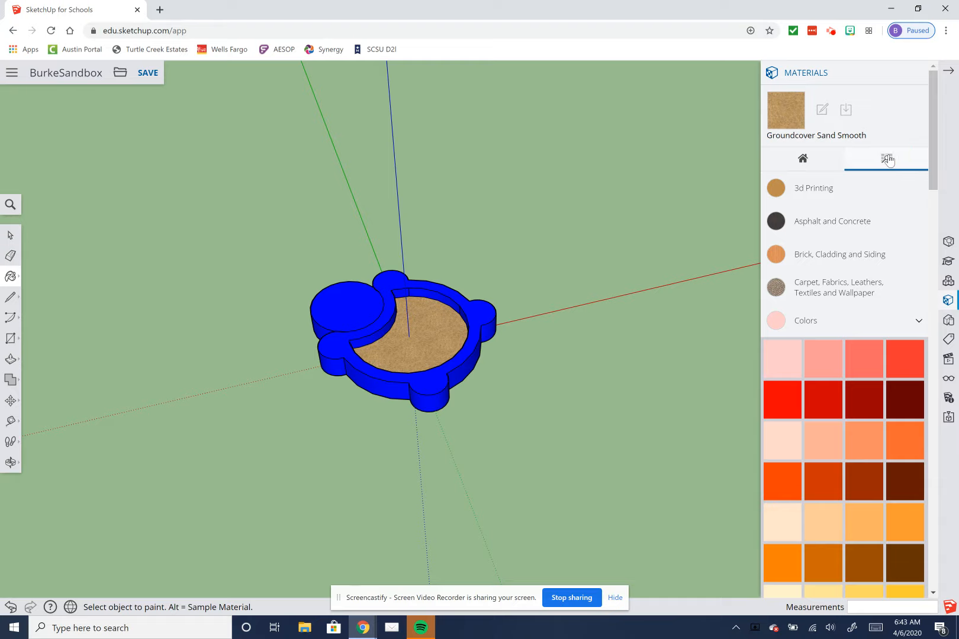
pyautogui.moveTo(935, 154); pyautogui.dragTo(933, 157)
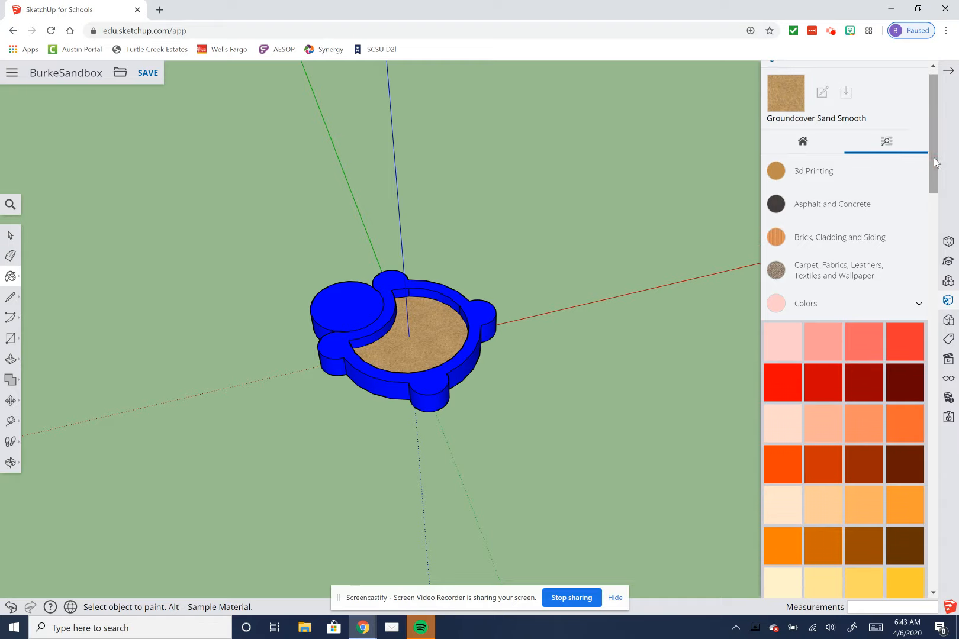
pyautogui.click(948, 70)
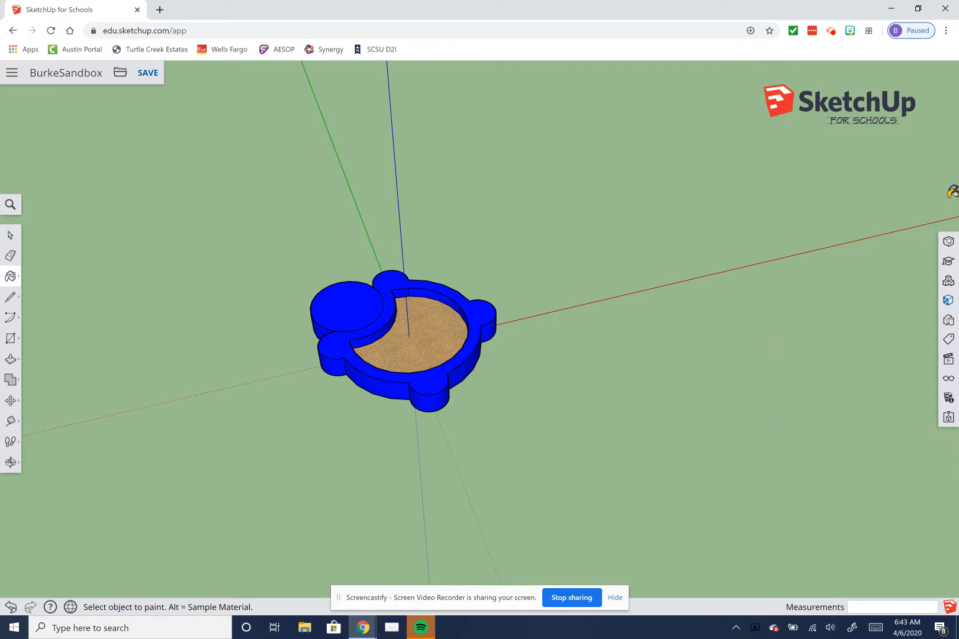
# Step: Search the 3D Warehouse for "beachball" and place the yellow, white, red and blue beach ball component beside the sandbox
pyautogui.click(949, 281)
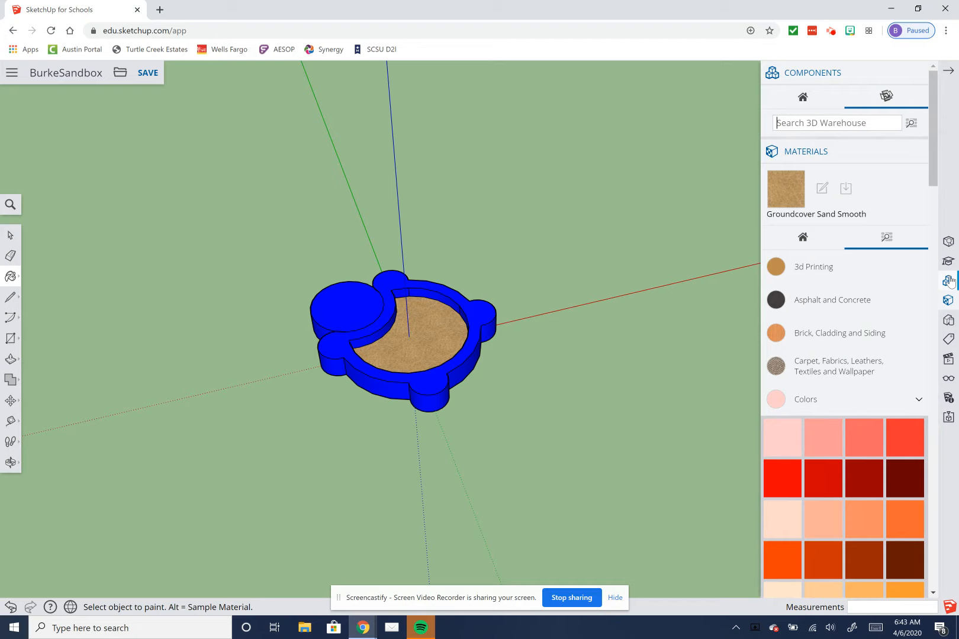
pyautogui.click(826, 137)
pyautogui.click(838, 126)
pyautogui.write('beachball')
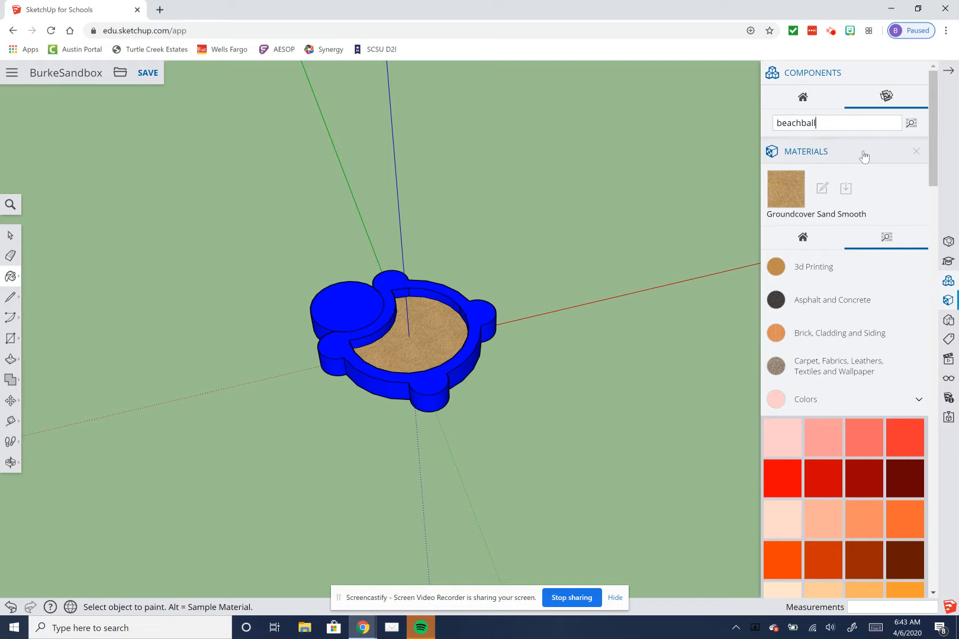
pyautogui.press('Return')
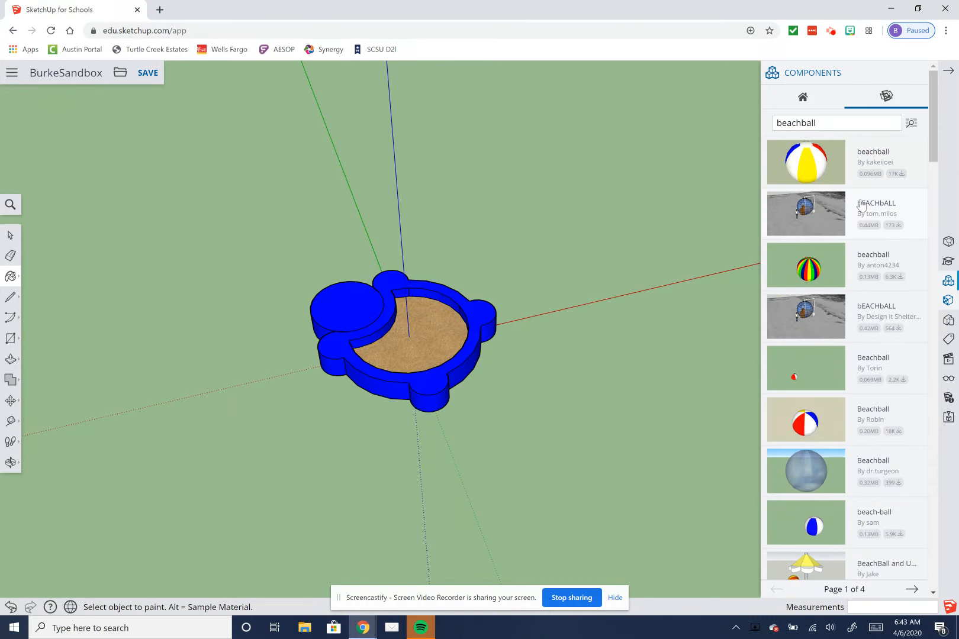
pyautogui.click(803, 175)
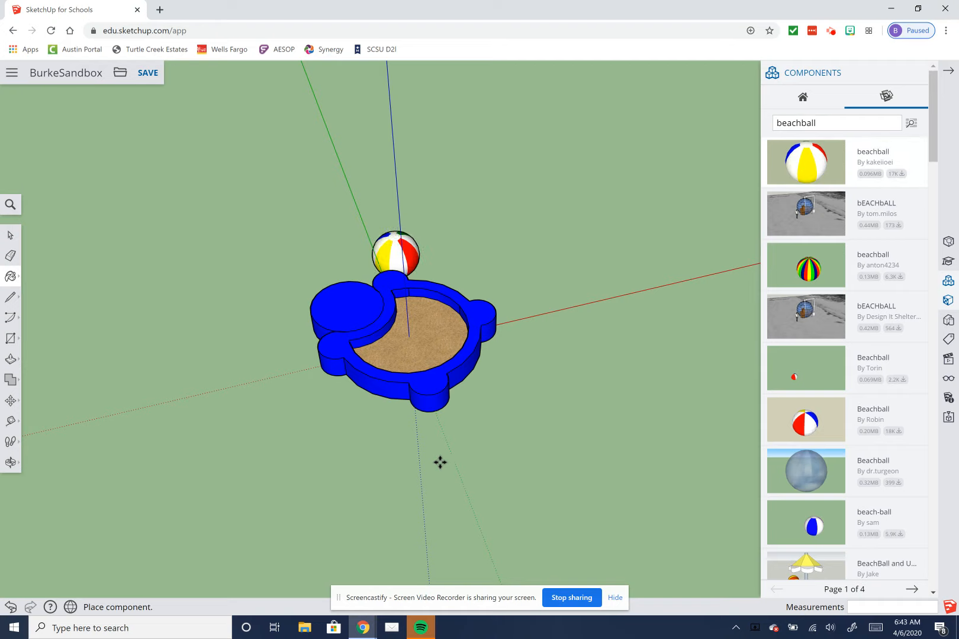
pyautogui.click(642, 425)
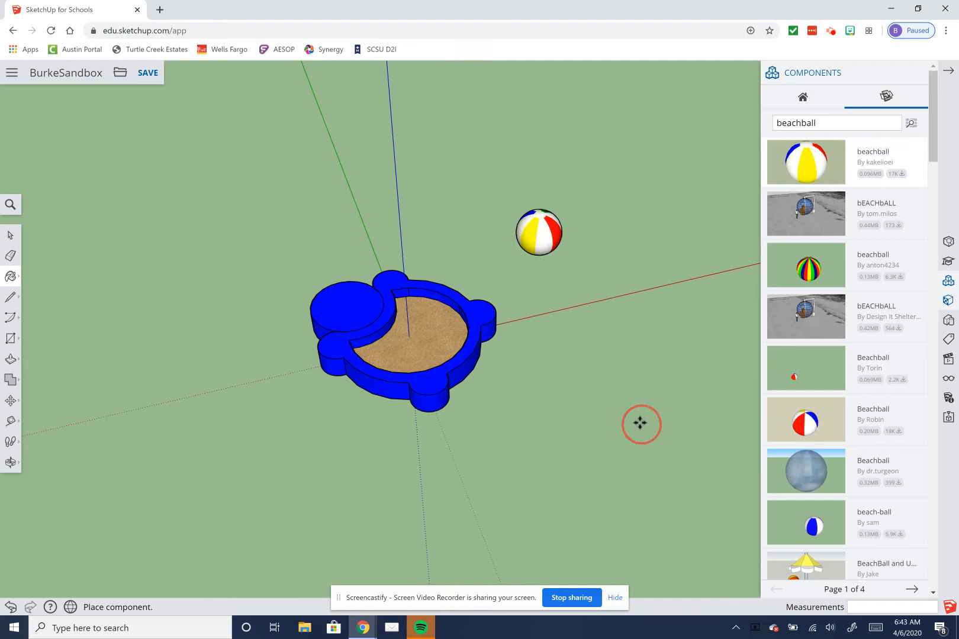
# Step: Move the beach ball over the rim onto the sand floor inside the turtle sandbox, and save the model
pyautogui.click(542, 236)
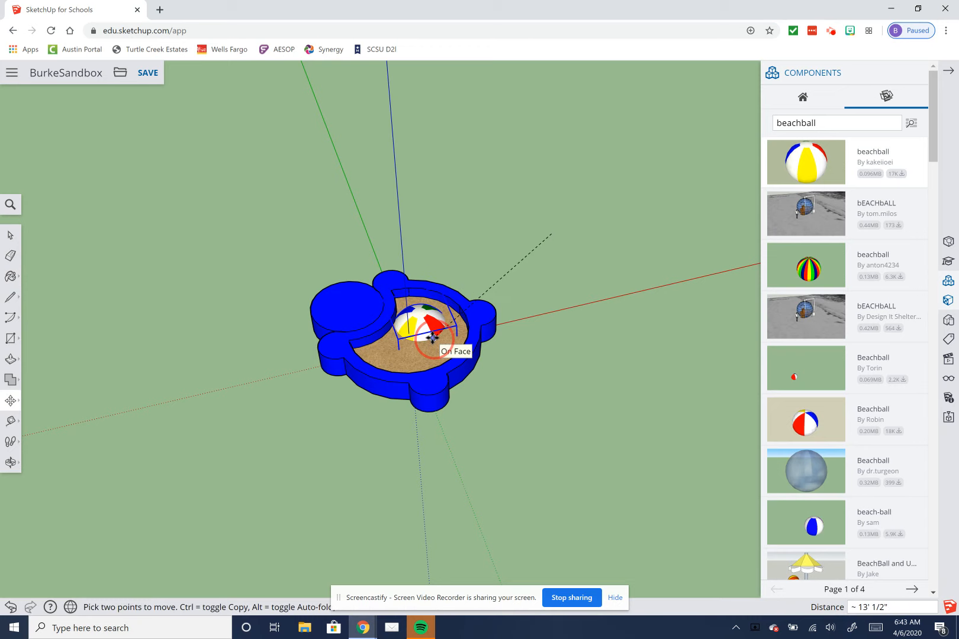
pyautogui.click(544, 254)
pyautogui.click(545, 254)
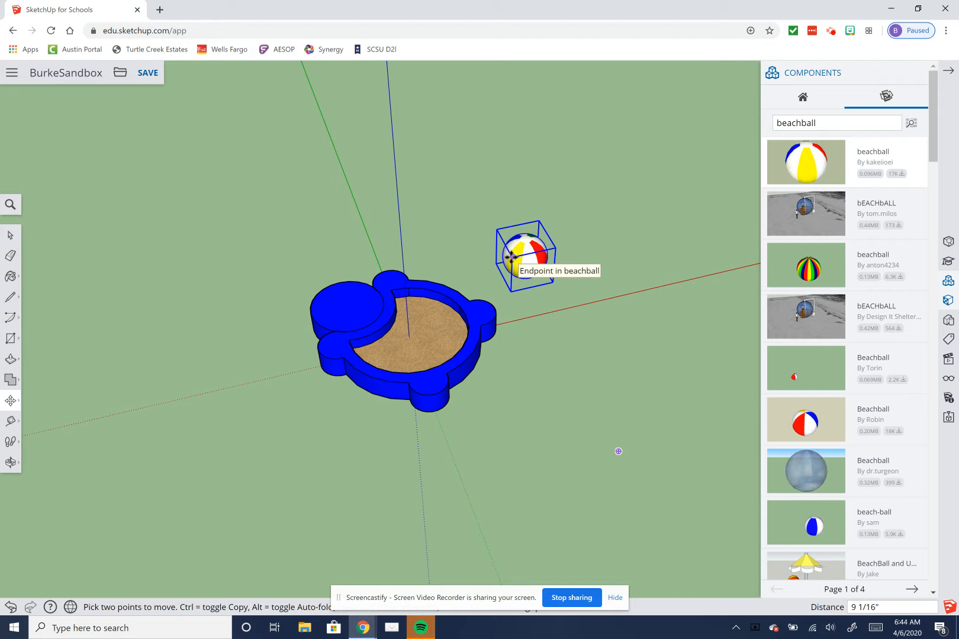
pyautogui.click(953, 71)
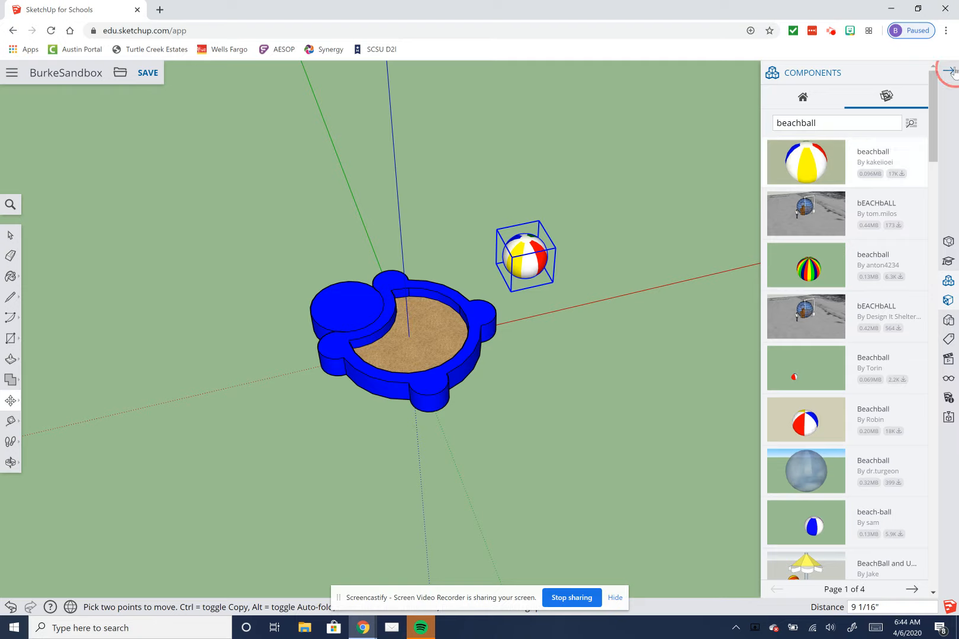
pyautogui.click(527, 275)
pyautogui.moveTo(517, 275); pyautogui.dragTo(472, 255)
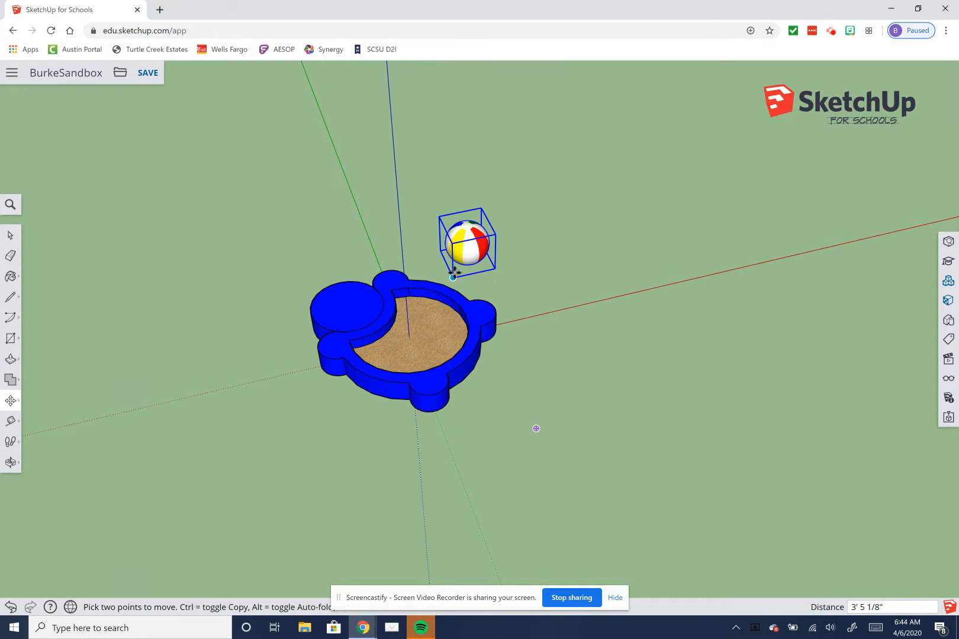
pyautogui.click(455, 277)
pyautogui.rightClick(455, 278)
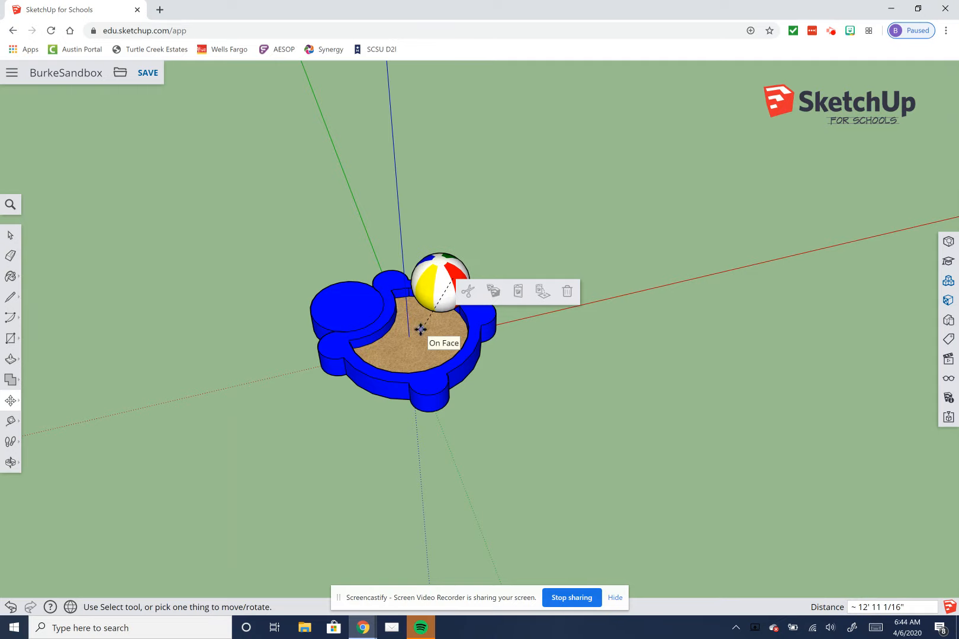
pyautogui.click(402, 344)
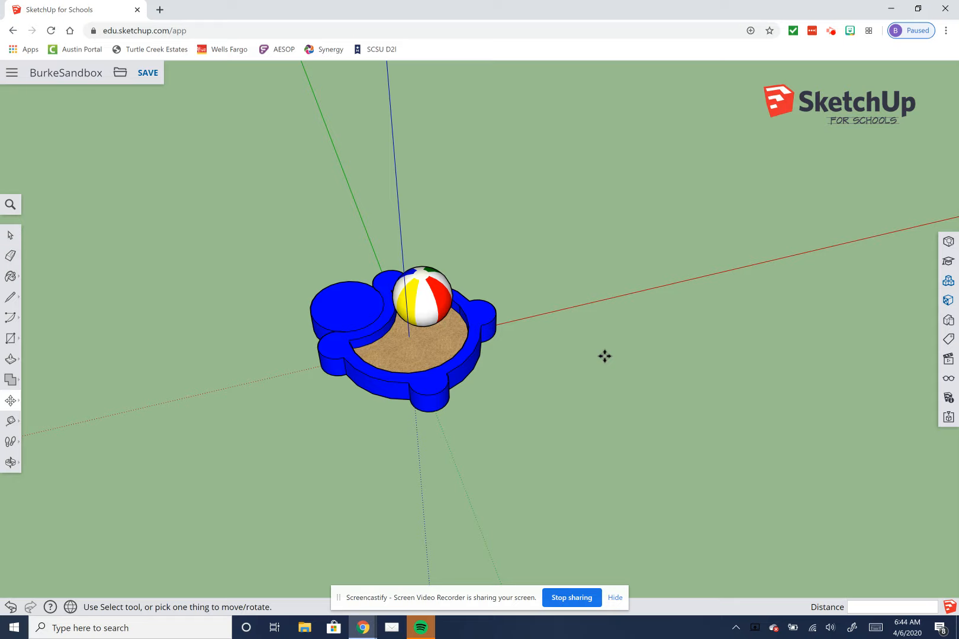
pyautogui.click(149, 74)
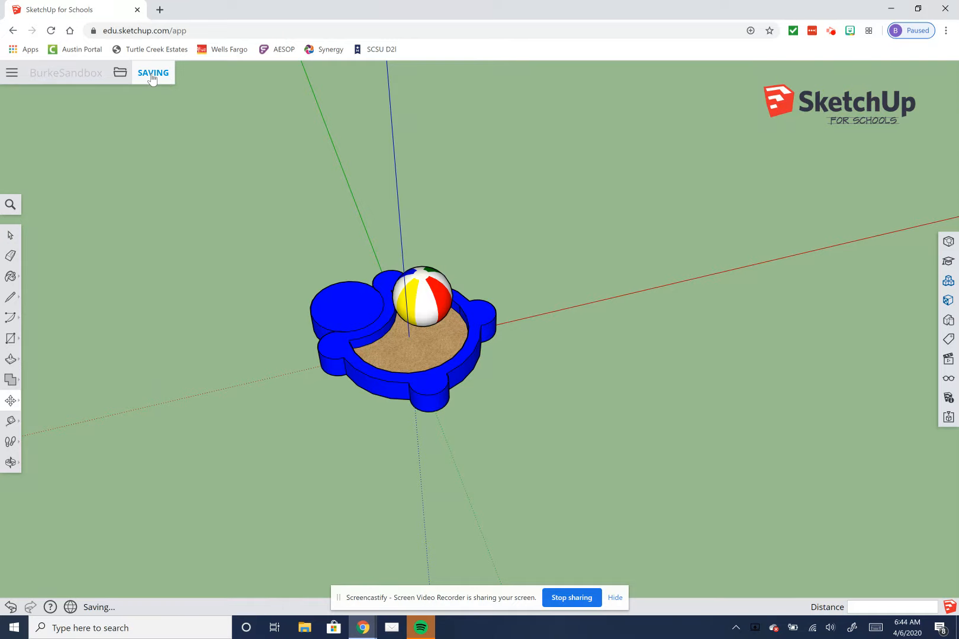
# Step: Look through the file options and the available export formats for the model, including the DWG variants
pyautogui.click(121, 74)
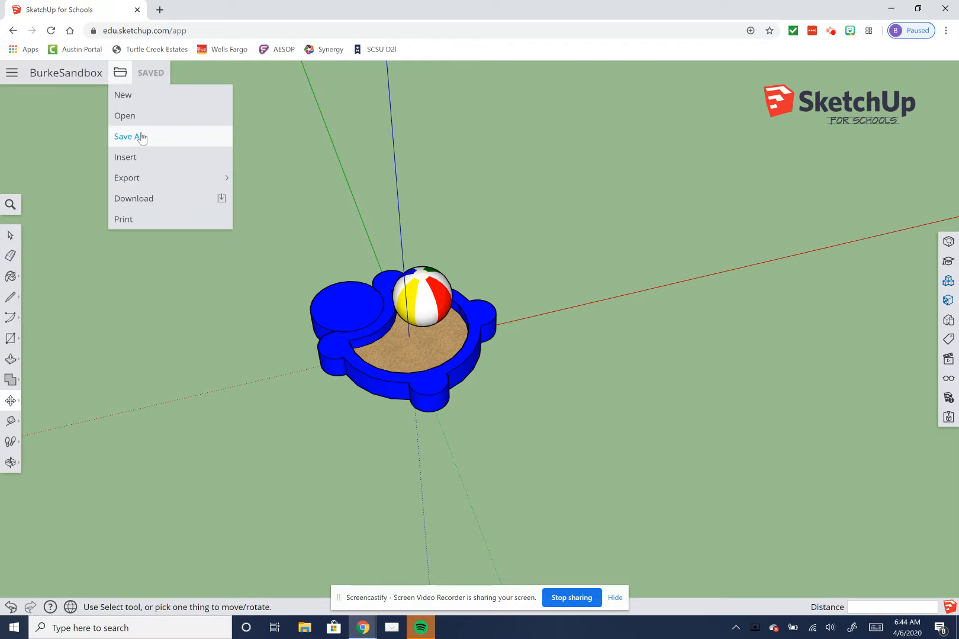
pyautogui.moveTo(154, 178)
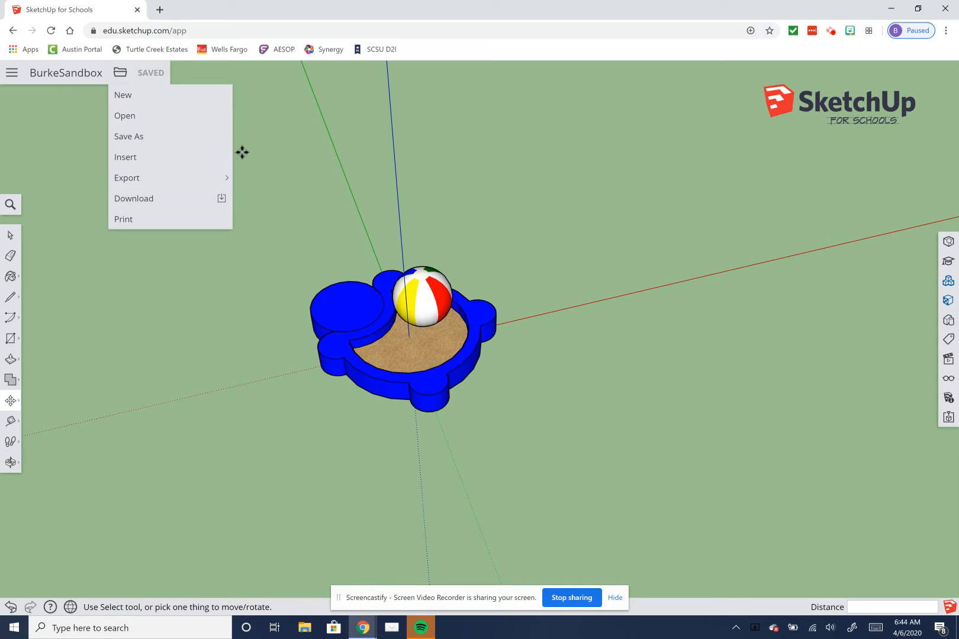
pyautogui.moveTo(197, 178)
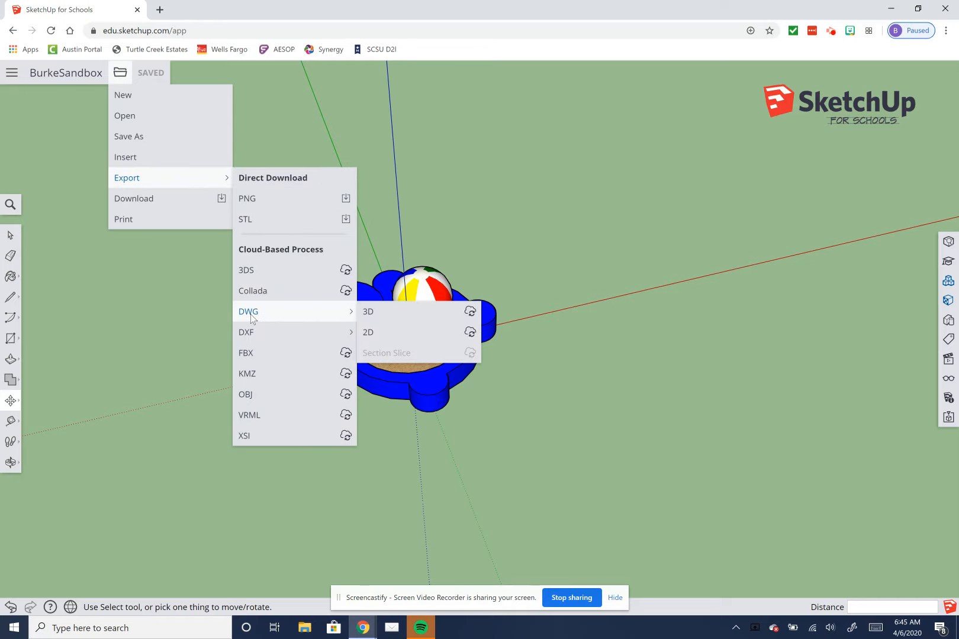
pyautogui.click(183, 290)
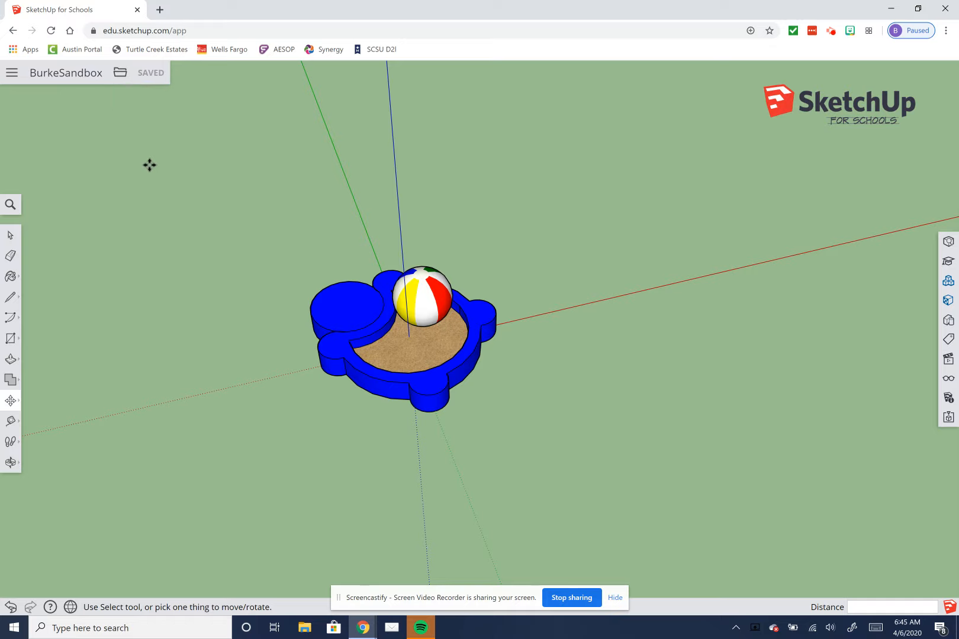